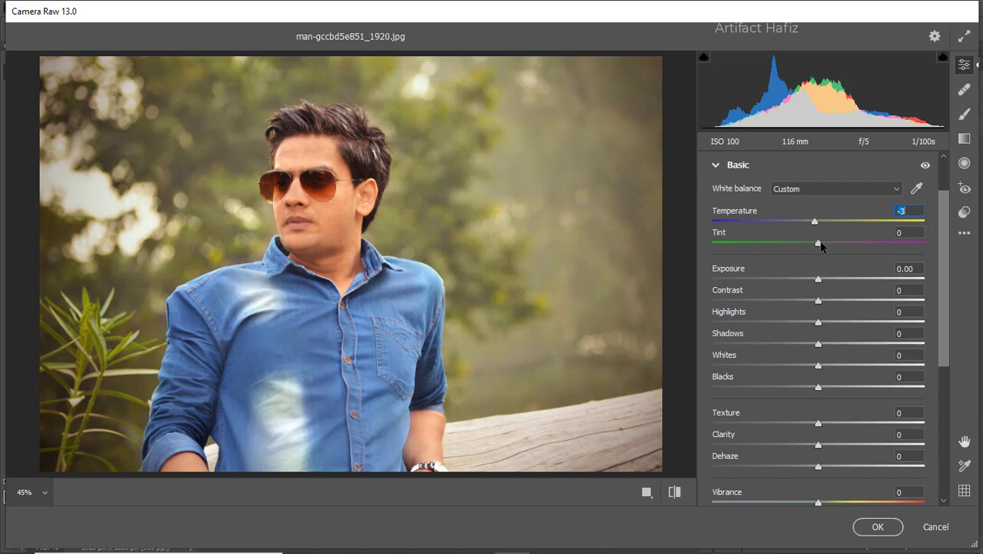
- Set the Basic adjustments to Tint -2, Exposure -0.15, Contrast +4, Highlights -41, Shadows +5, Whites +52 and Blacks -14
mouse_move(818, 240)
left_mouse_down()
mouse_move(836, 246)
mouse_move(816, 250)
mouse_move(819, 260)
left_mouse_up()
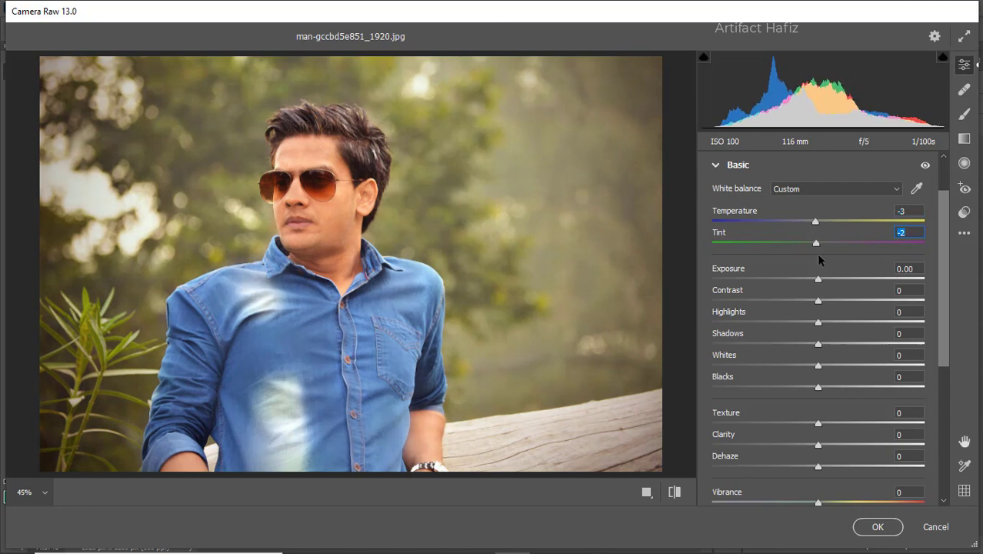
left_click_drag(818, 280, 764, 328)
left_click_drag(817, 365, 873, 366)
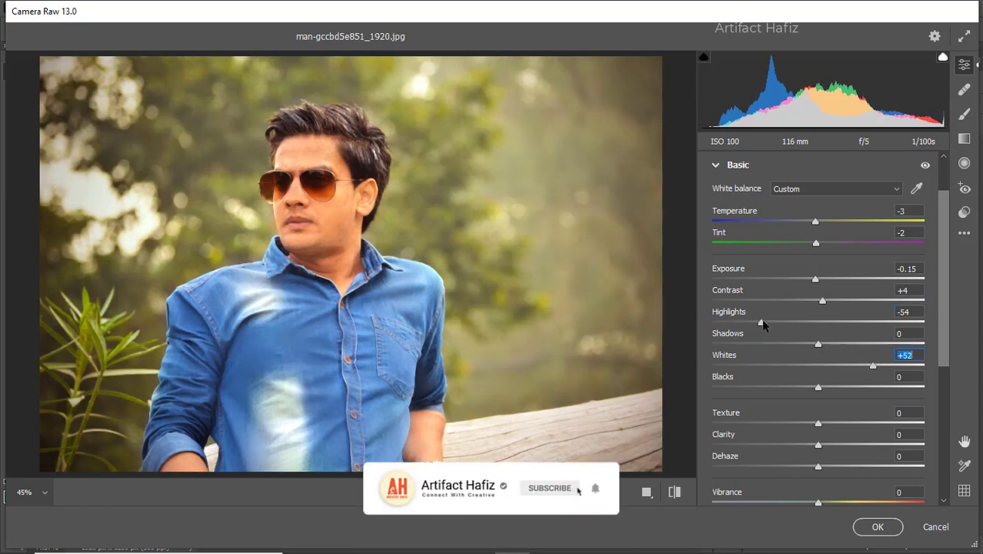
left_click_drag(762, 321, 822, 343)
mouse_move(819, 387)
left_mouse_down()
mouse_move(776, 392)
mouse_move(805, 393)
left_mouse_up()
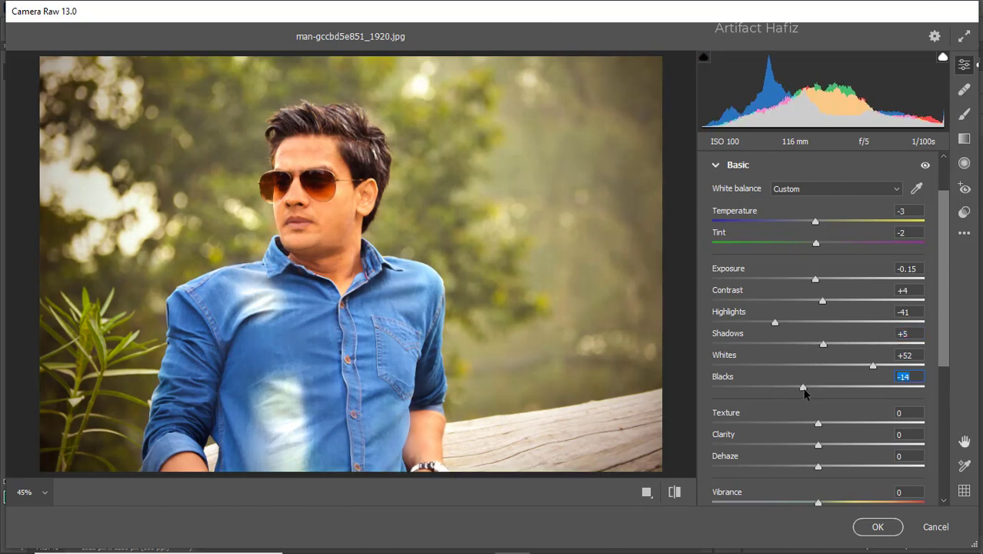
- Set Texture to -6, Clarity to +3, Dehaze to +24, Vibrance to +31 and Saturation to -8
scroll(818, 356, "down", 2)
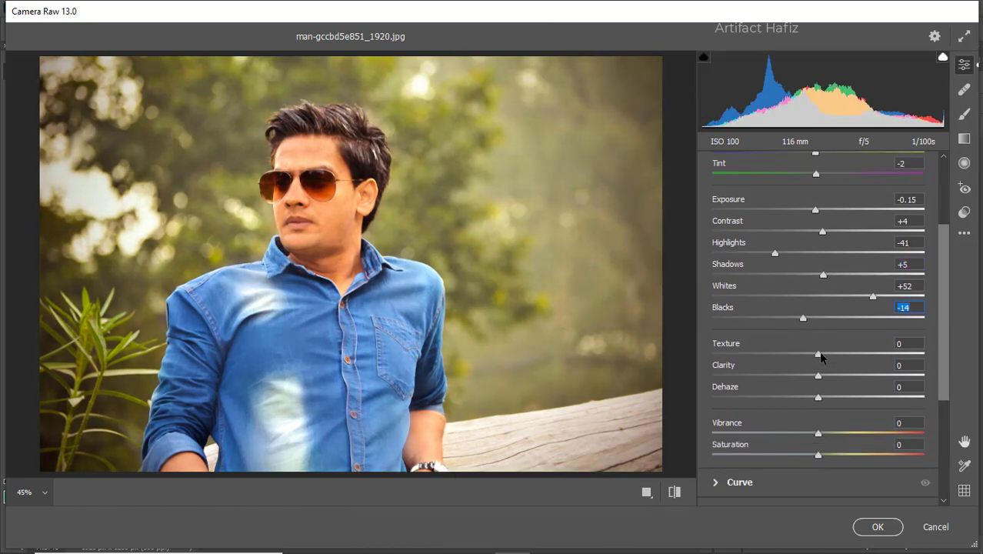
left_click_drag(819, 354, 843, 404)
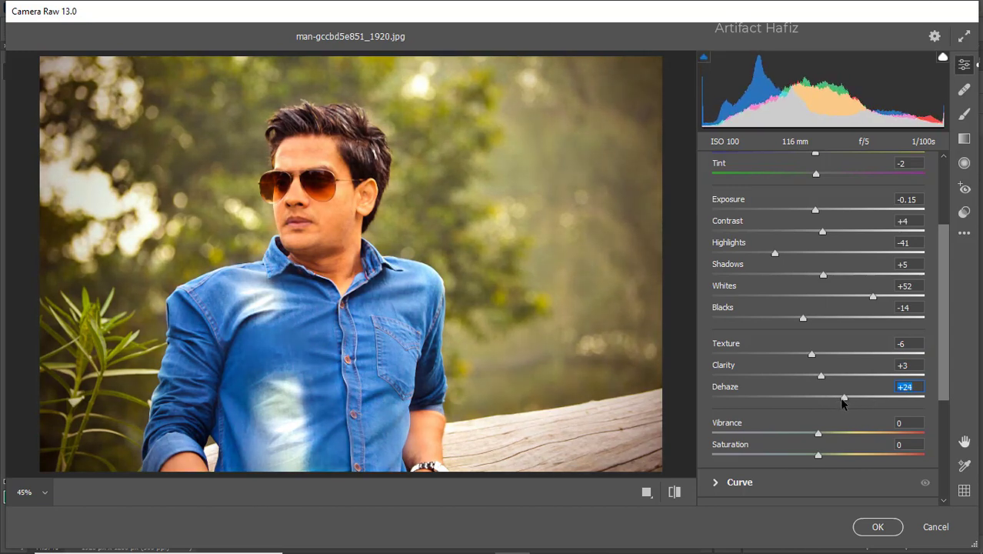
scroll(815, 400, "down", 2)
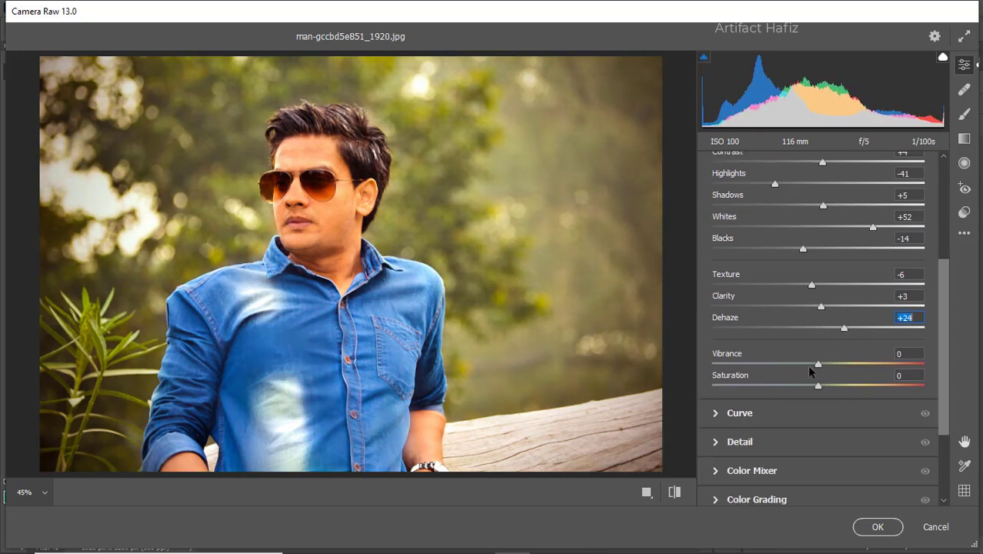
left_click_drag(820, 370, 851, 369)
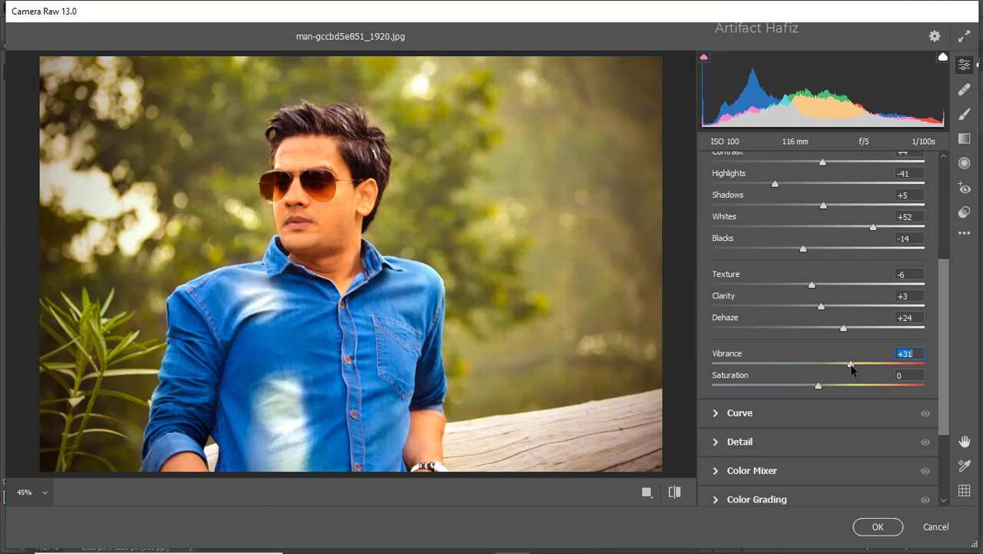
left_click_drag(818, 387, 809, 387)
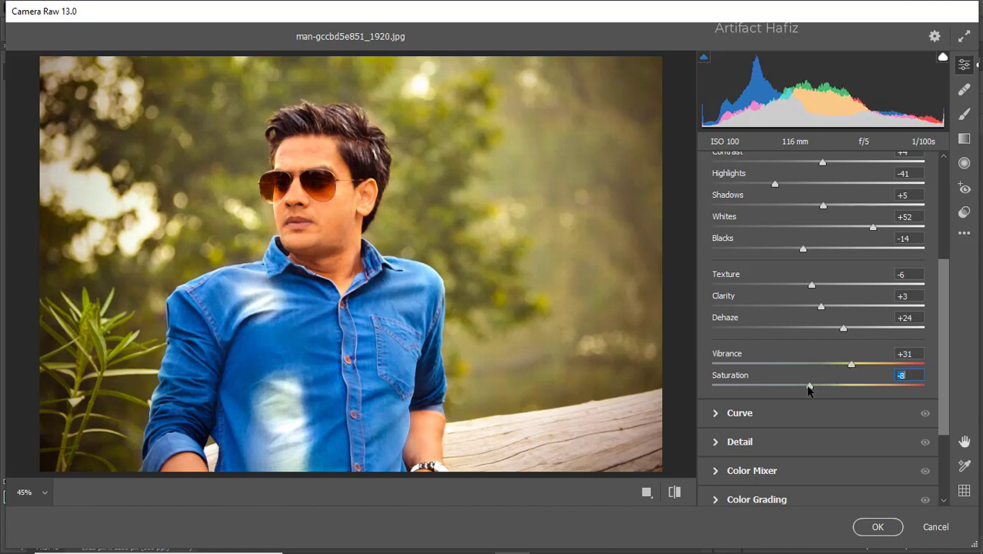
- Shape the overall point curve into a gentle S with points at input 72, output 57 and input 196, output 199
left_click(739, 413)
left_click_drag(783, 360, 784, 368)
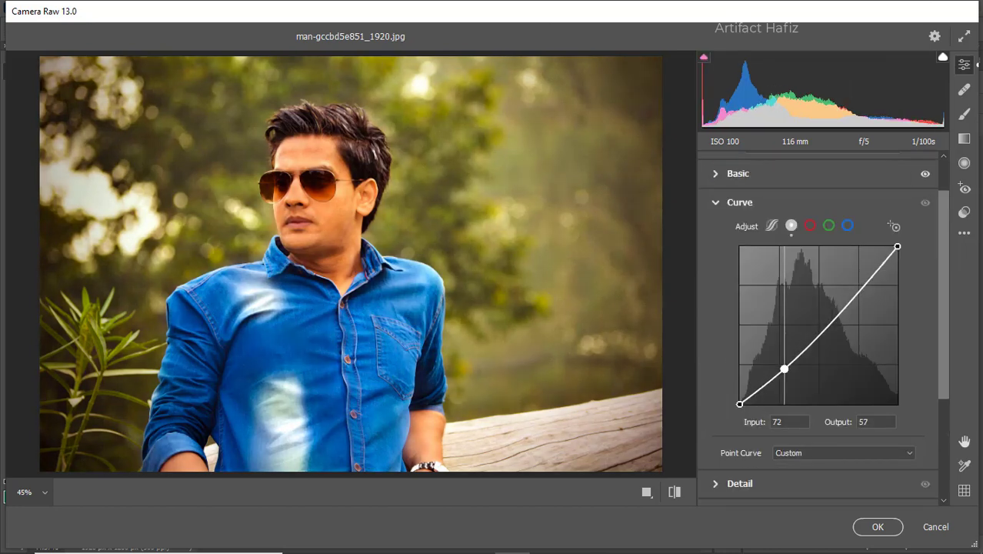
left_click_drag(862, 283, 860, 281)
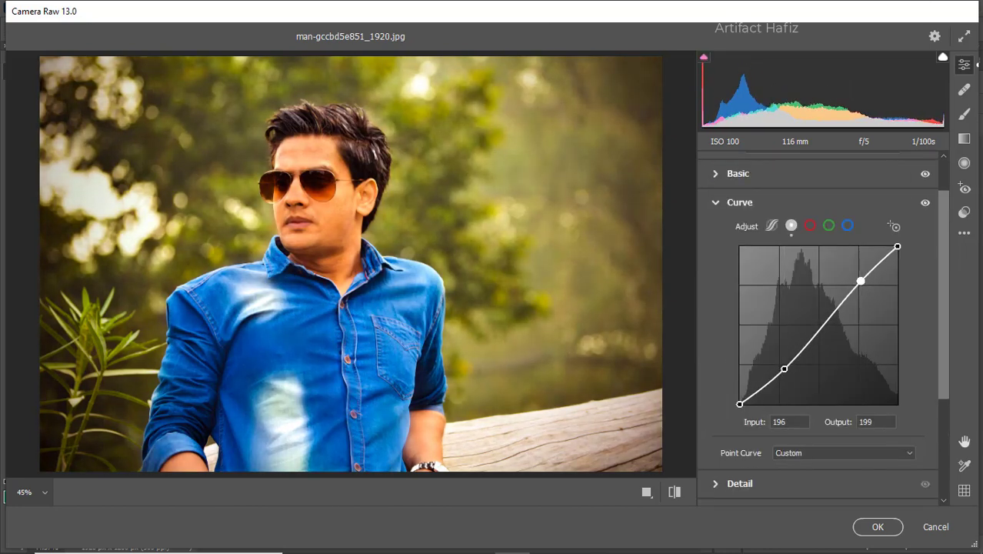
- Shape the red channel curve into an S with points at input 72, output 60 and input 190, output 199
left_click(809, 226)
left_click_drag(780, 363, 784, 366)
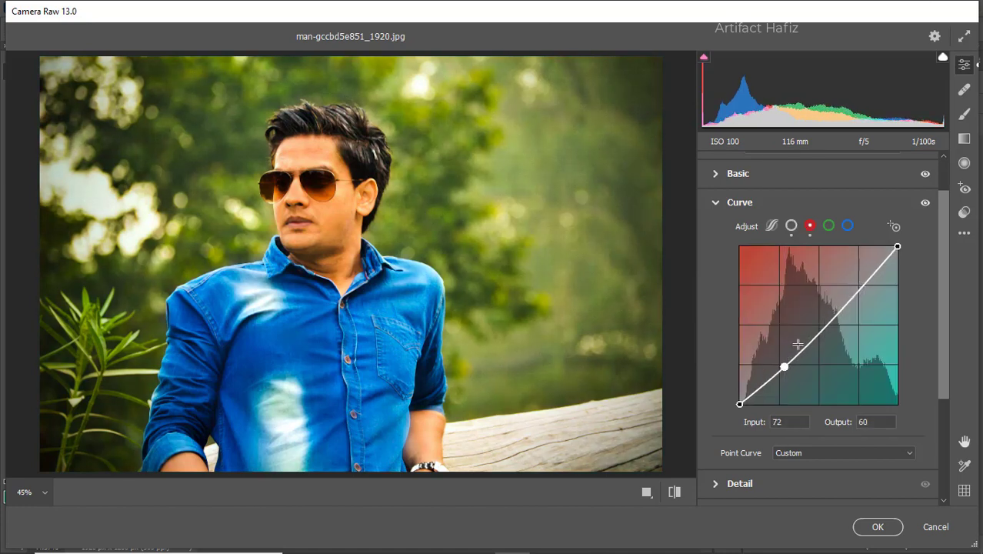
left_click_drag(857, 286, 856, 281)
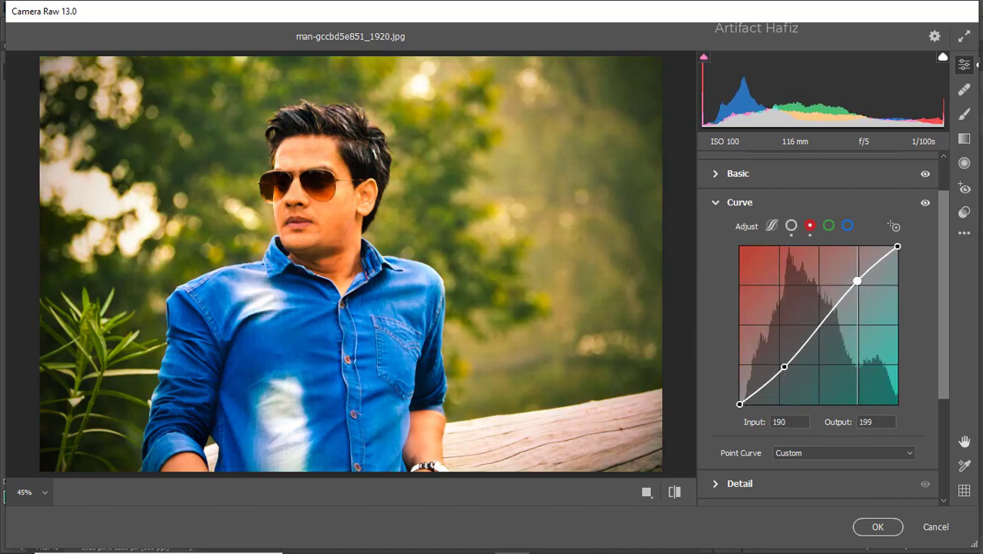
- Lower the shadows and slightly lift the highlights on the green channel curve
left_click(828, 225)
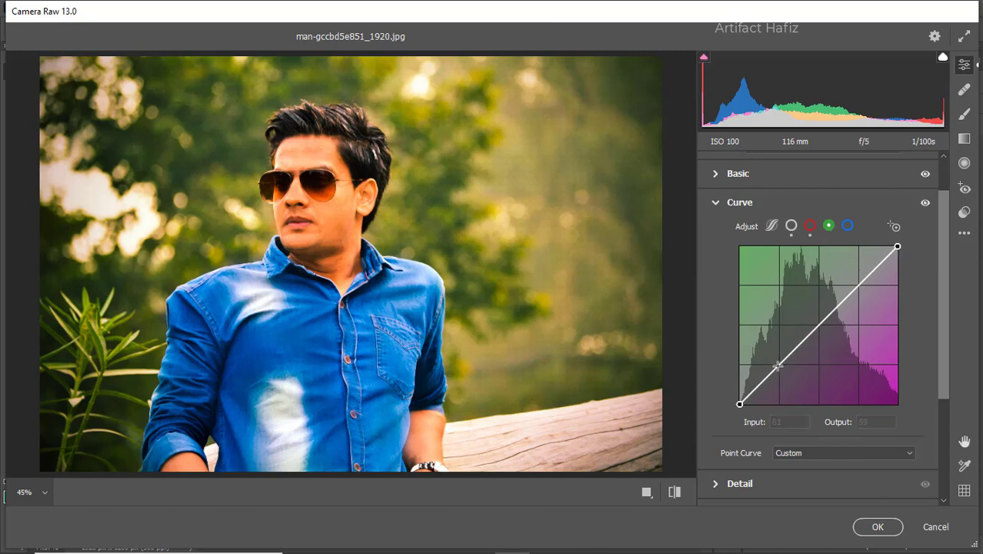
left_click_drag(780, 363, 781, 370)
left_click_drag(854, 286, 854, 283)
- Shape the blue channel curve into an S with points at input 71, output 57 and input 192, output 205
left_click(847, 226)
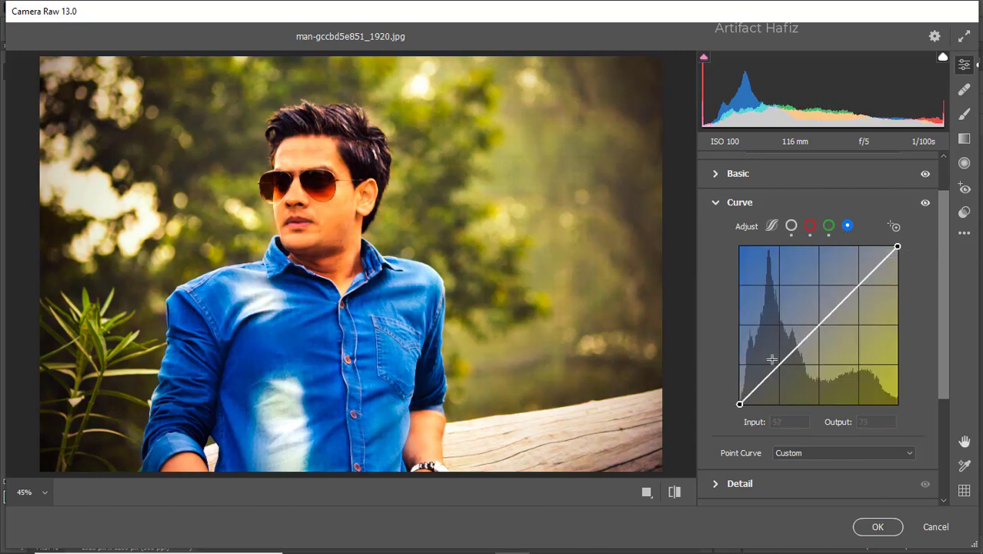
left_click_drag(783, 361, 782, 366)
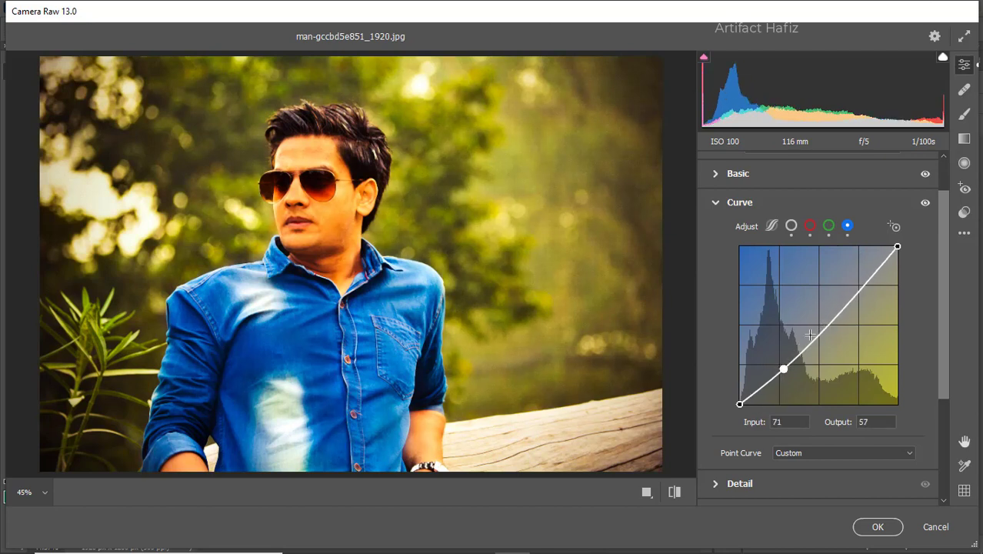
left_click_drag(859, 287, 858, 277)
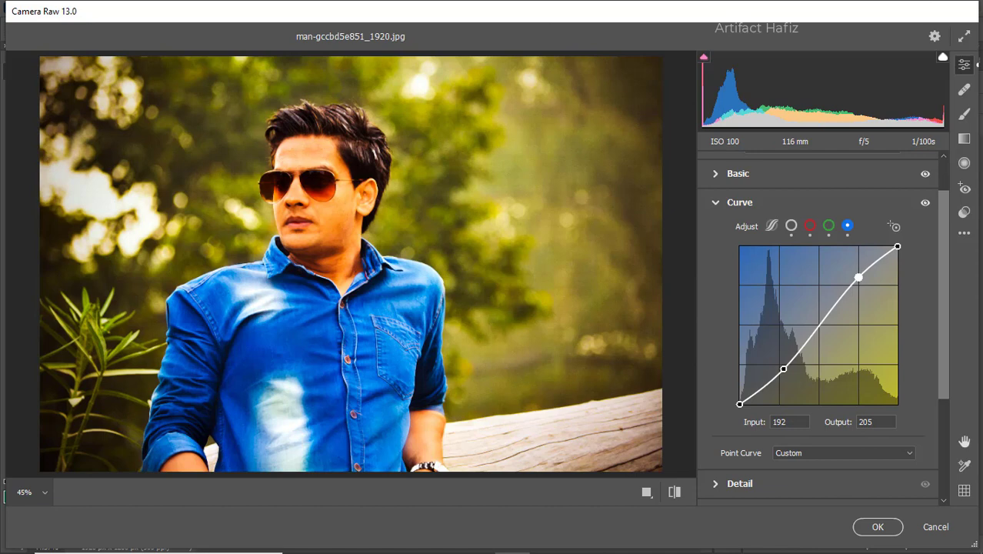
- Apply sharpening and noise reduction to the photo with the Detail adjustments
scroll(819, 305, "down", 3)
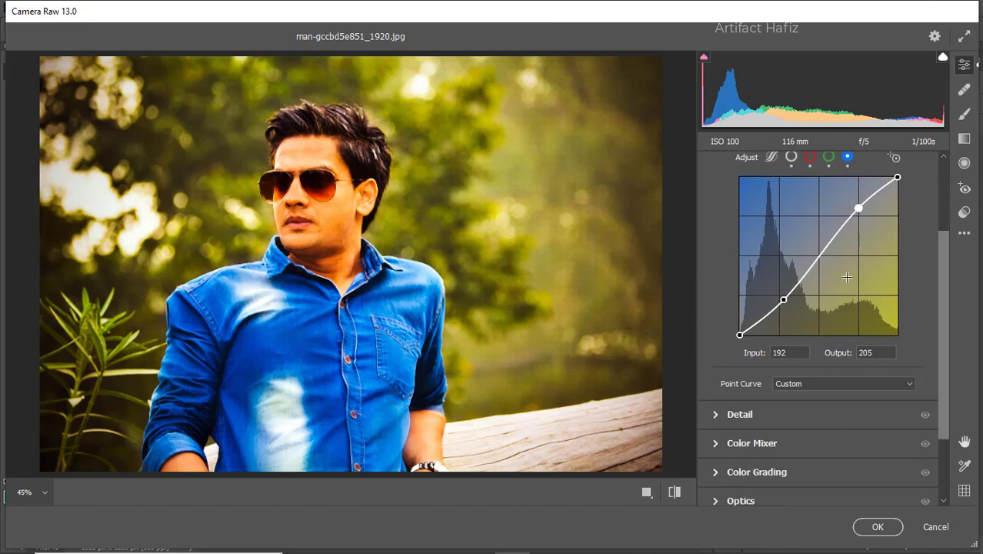
left_click(735, 379)
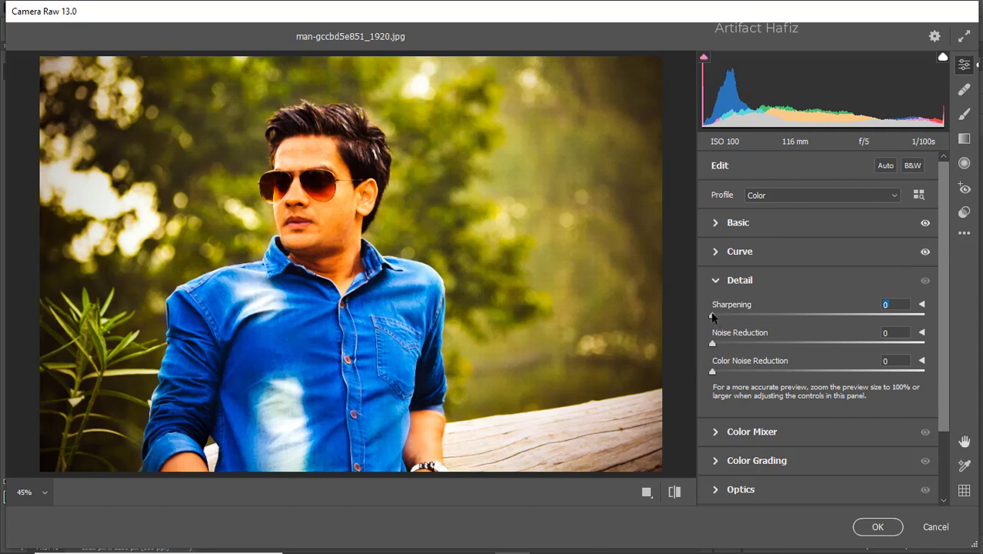
left_click_drag(735, 319, 749, 372)
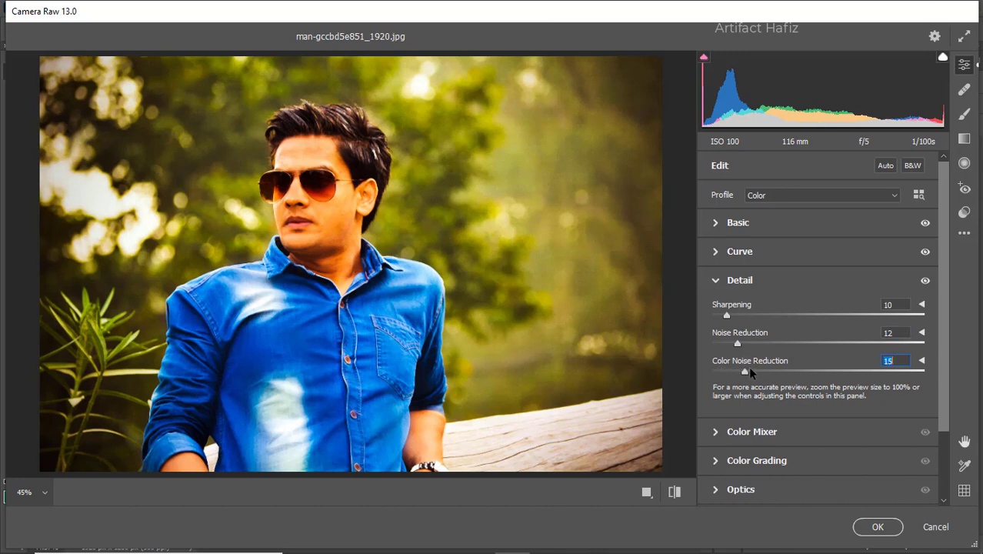
- Set the Color Mixer saturation to Reds +61, Oranges -33, Yellows -64, Greens -100, Aquas +9 and Blues +7
left_click(728, 432)
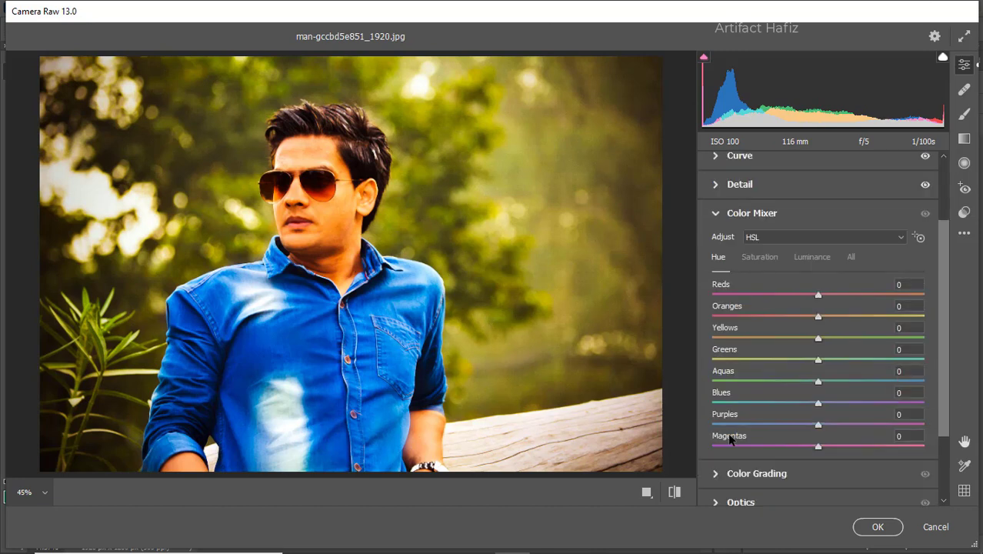
left_click(750, 258)
left_click_drag(818, 294, 895, 301)
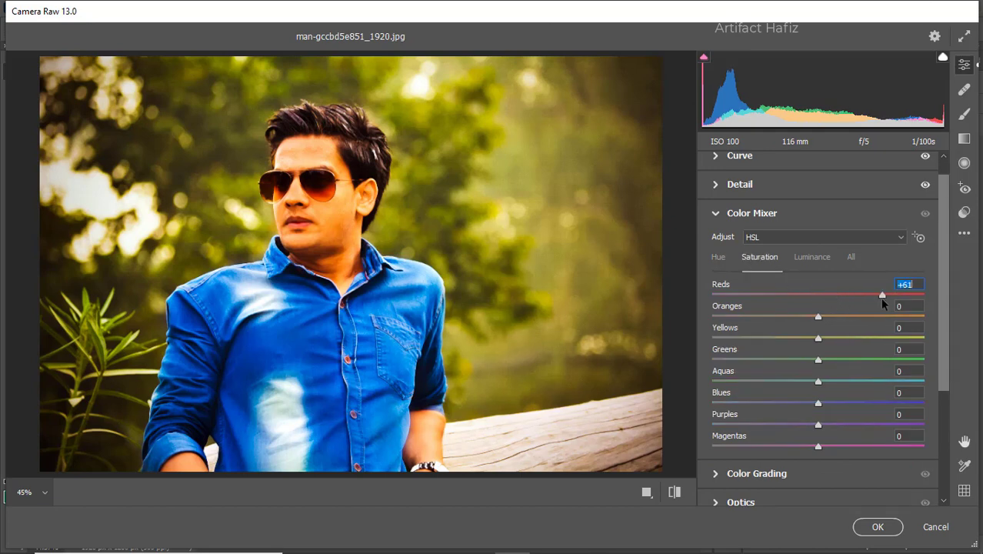
left_click_drag(819, 339, 679, 360)
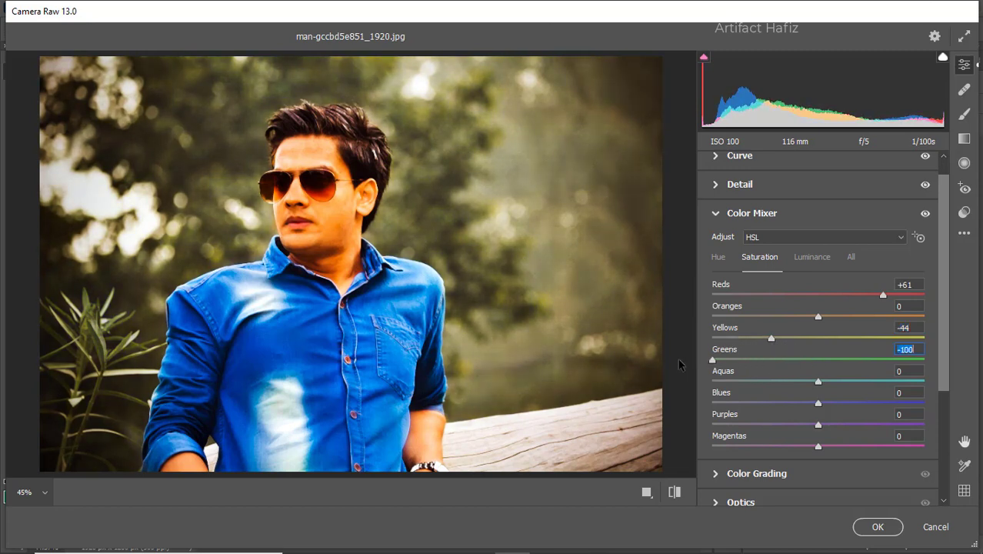
left_click_drag(771, 339, 751, 339)
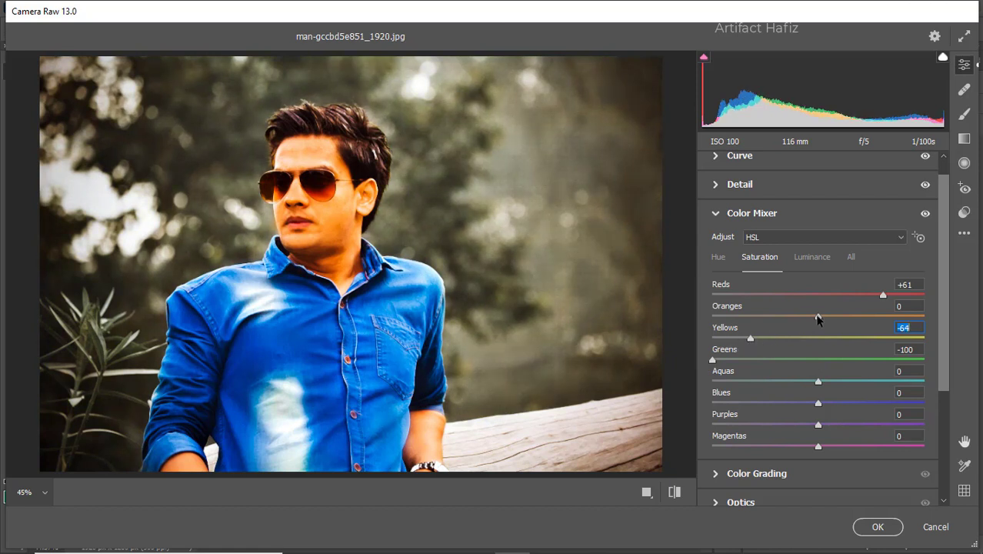
left_click_drag(817, 317, 782, 318)
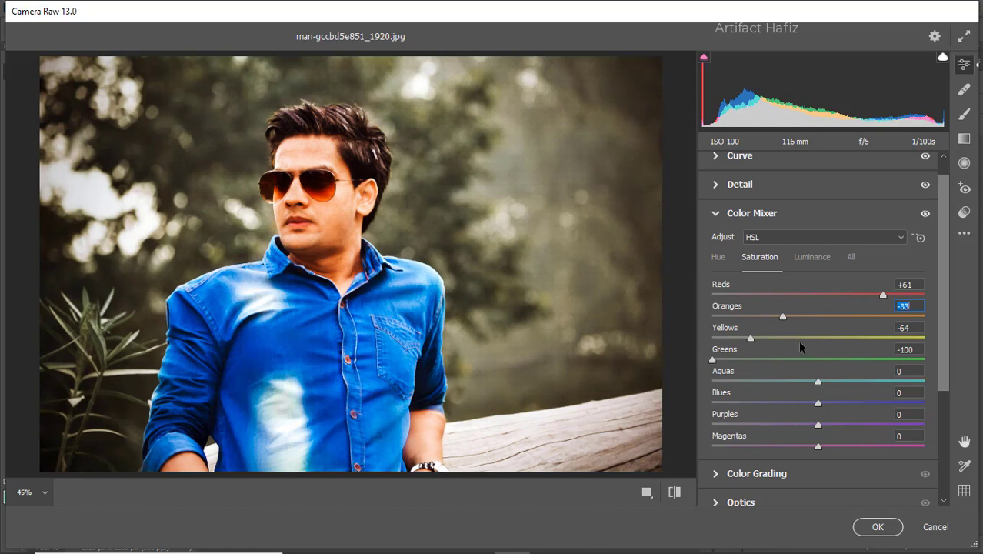
left_click_drag(818, 385, 819, 420)
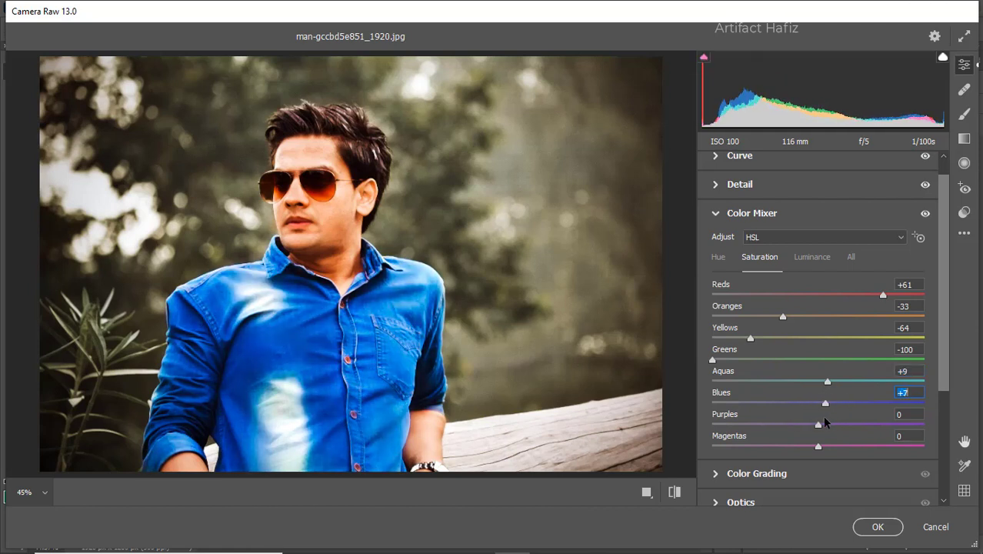
- Set the Color Mixer luminance of Greens to -35 and Yellows to -47, and slightly lower that of Oranges
left_click(805, 260)
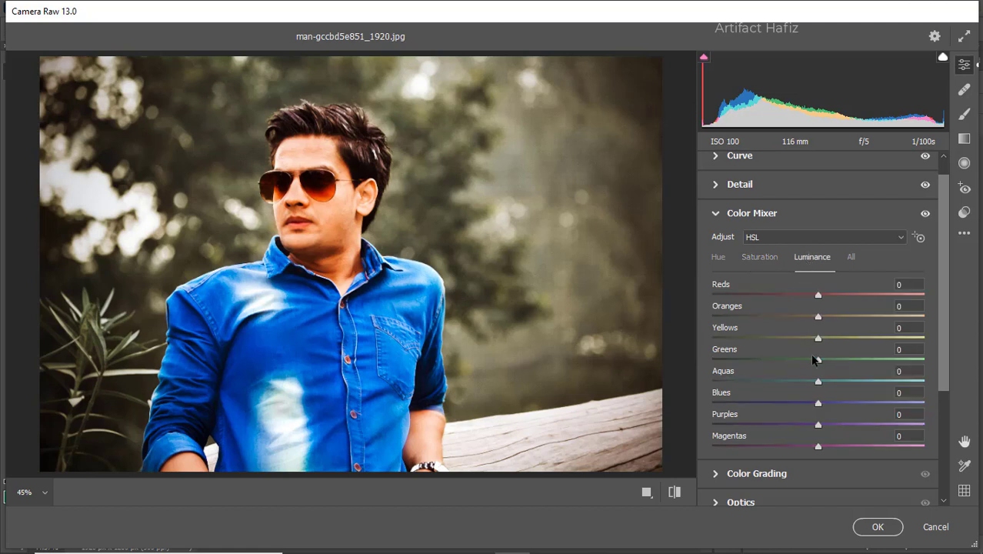
left_click_drag(818, 360, 802, 317)
left_click(818, 316)
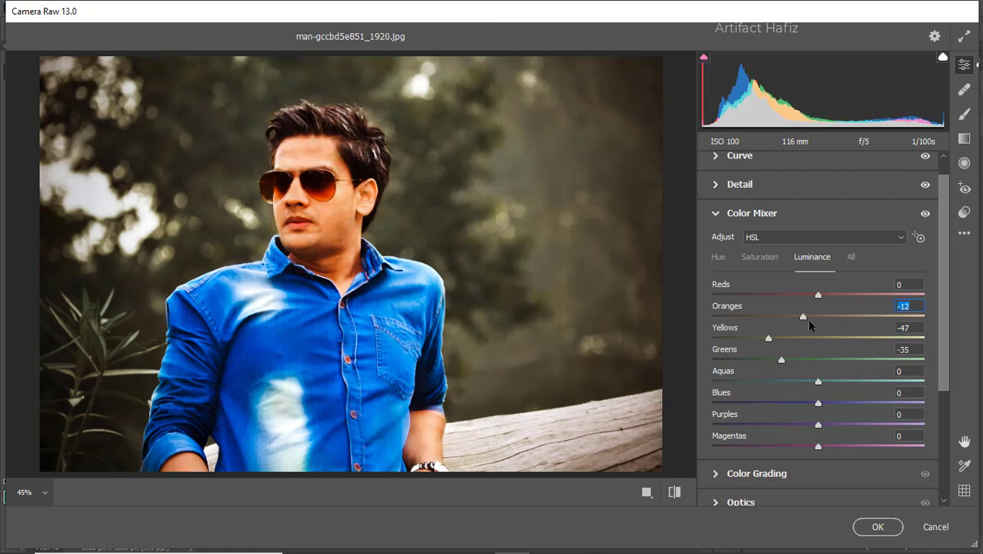
left_click(808, 321)
- Adjust the hue of the greens and yellows in the Color Mixer
left_click(720, 257)
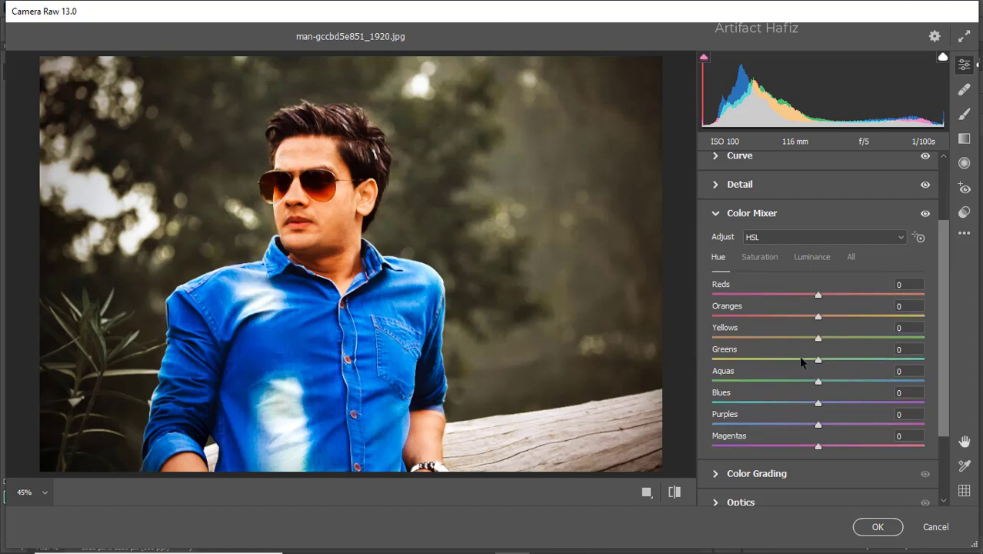
left_click_drag(819, 360, 872, 360)
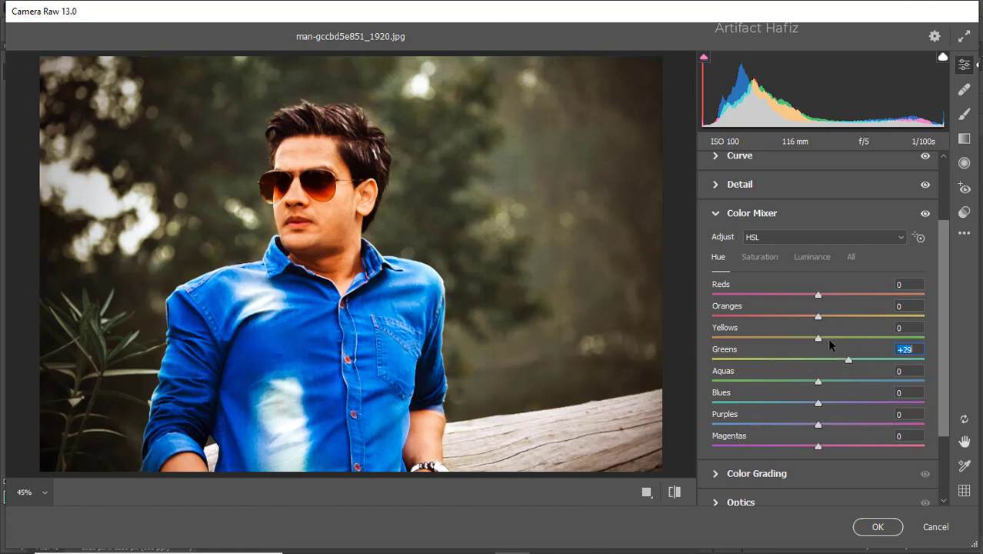
left_click_drag(819, 337, 880, 338)
left_click_drag(811, 337, 810, 337)
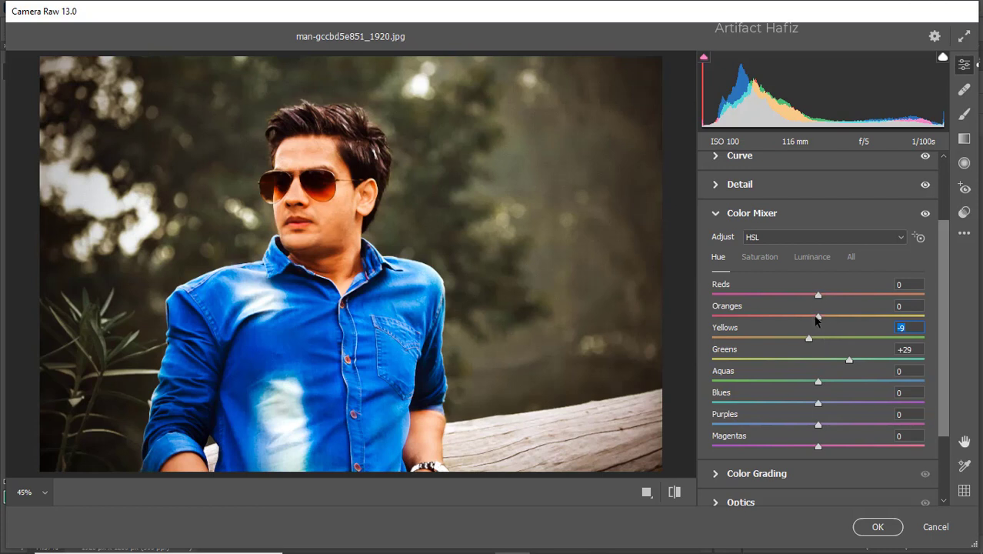
- Color grade the shadows slightly toward blue and the highlights toward green with hue 146 and saturation 9
left_click(743, 473)
left_click_drag(773, 386, 754, 437)
left_click_drag(863, 382, 789, 335)
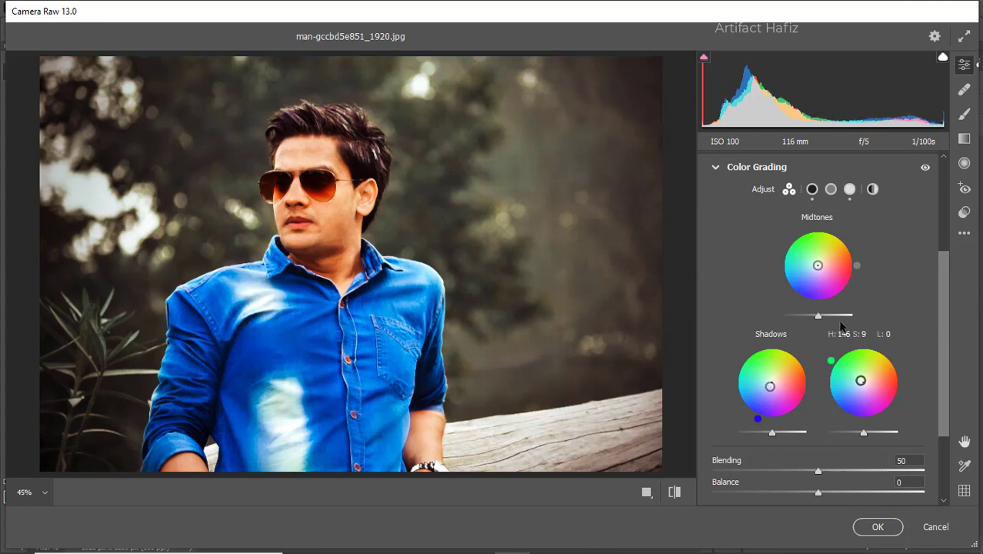
- Calibrate the primary saturations to Green +41, Red -25 and Blue -15
scroll(788, 338, "down", 3)
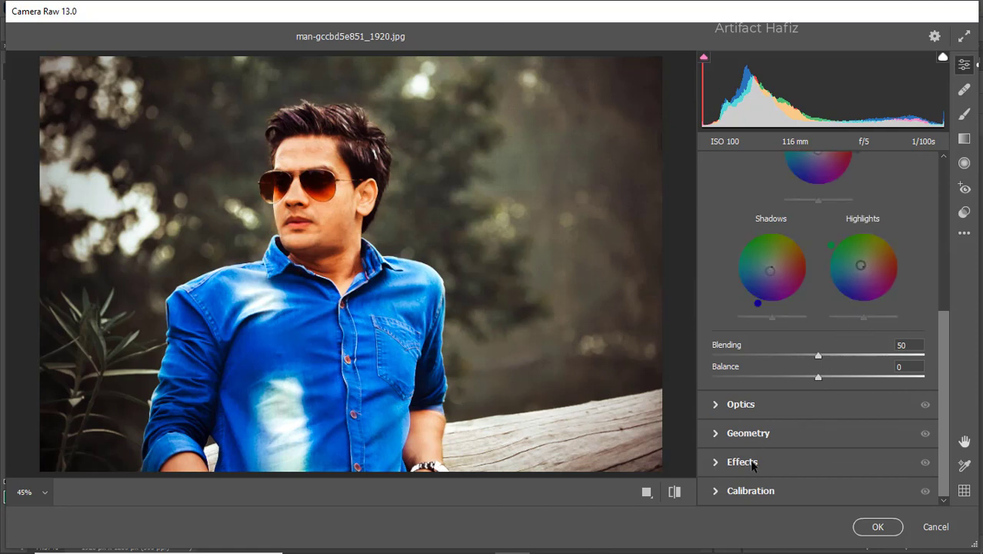
left_click(750, 490)
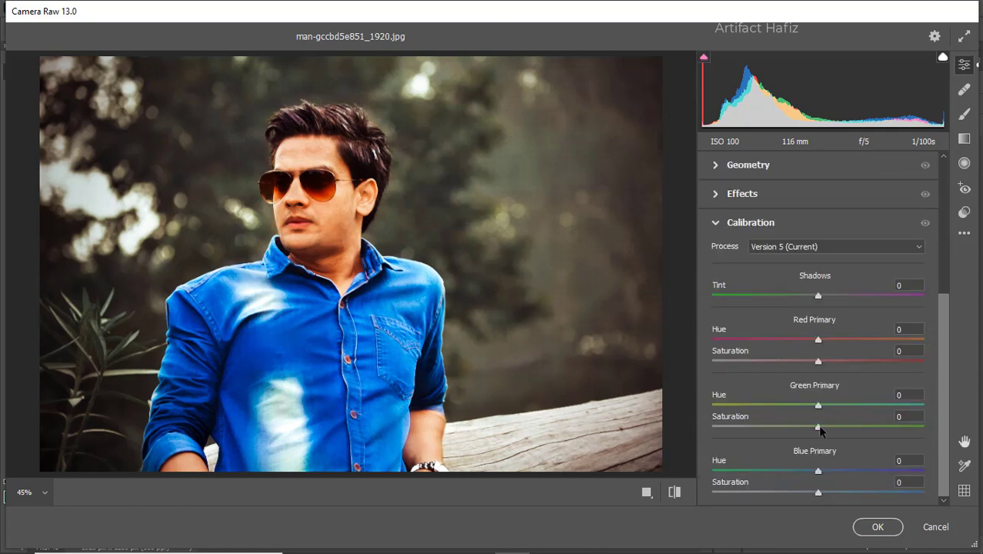
left_click_drag(817, 425, 863, 427)
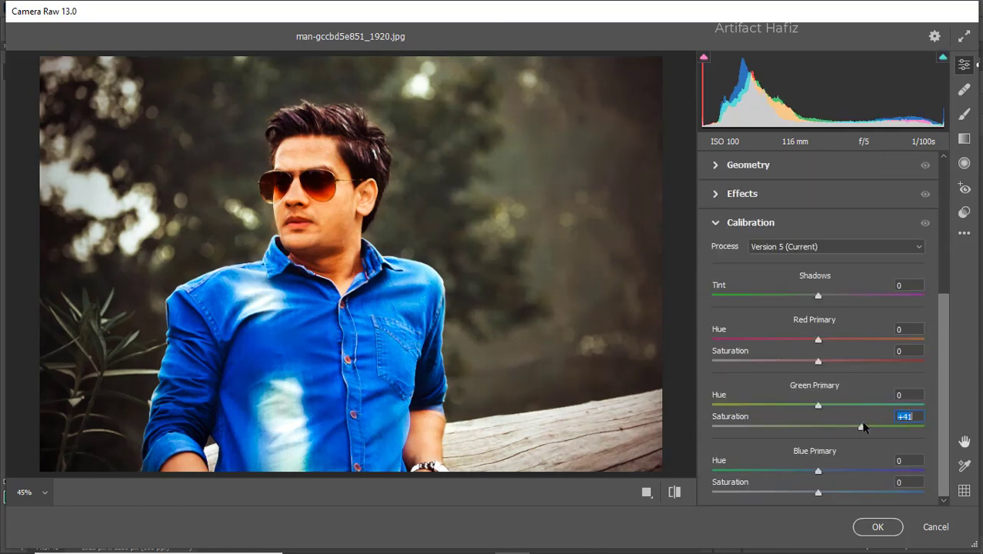
left_click_drag(819, 362, 794, 369)
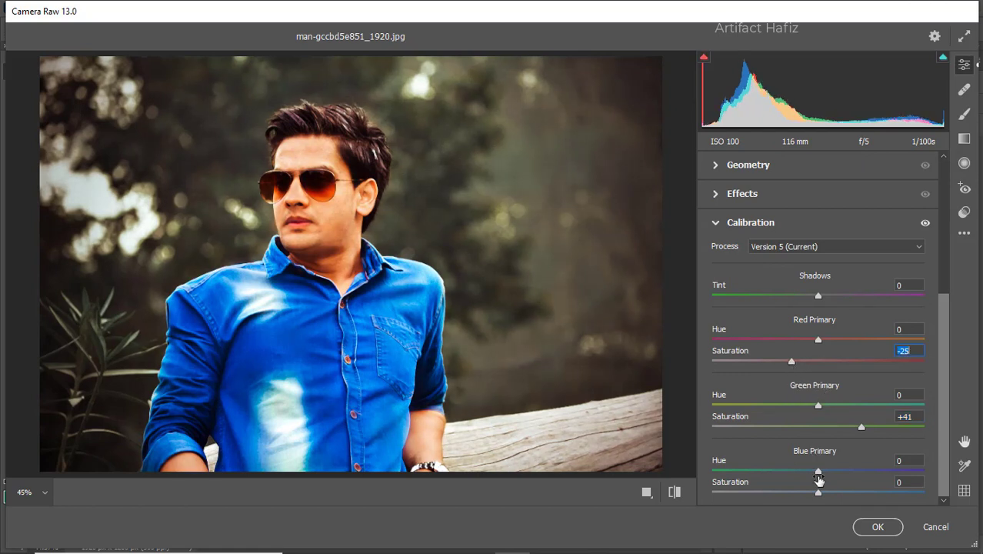
left_click_drag(817, 494, 803, 493)
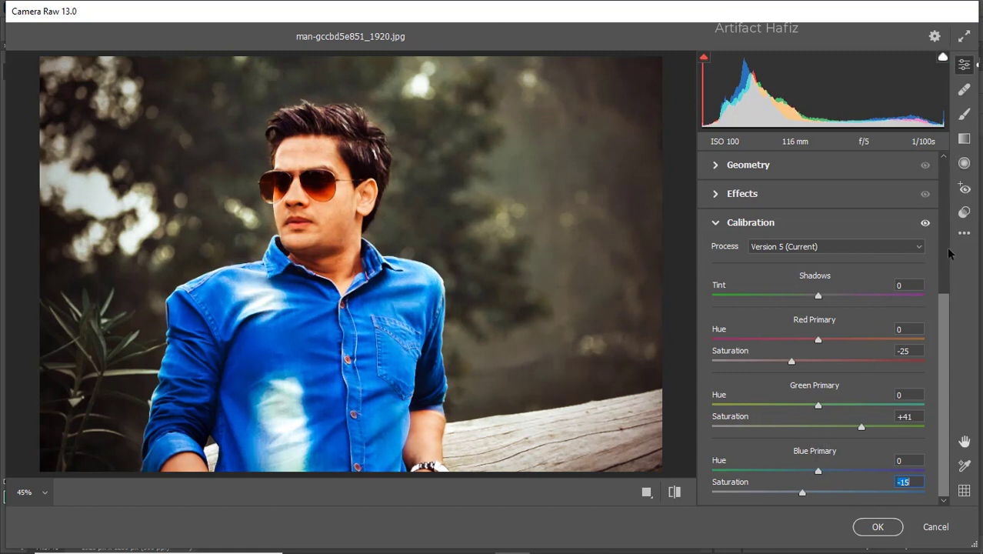
- Lower the Basic Exposure to -0.40 and the overall Saturation to -16
left_click_drag(944, 318, 925, 185)
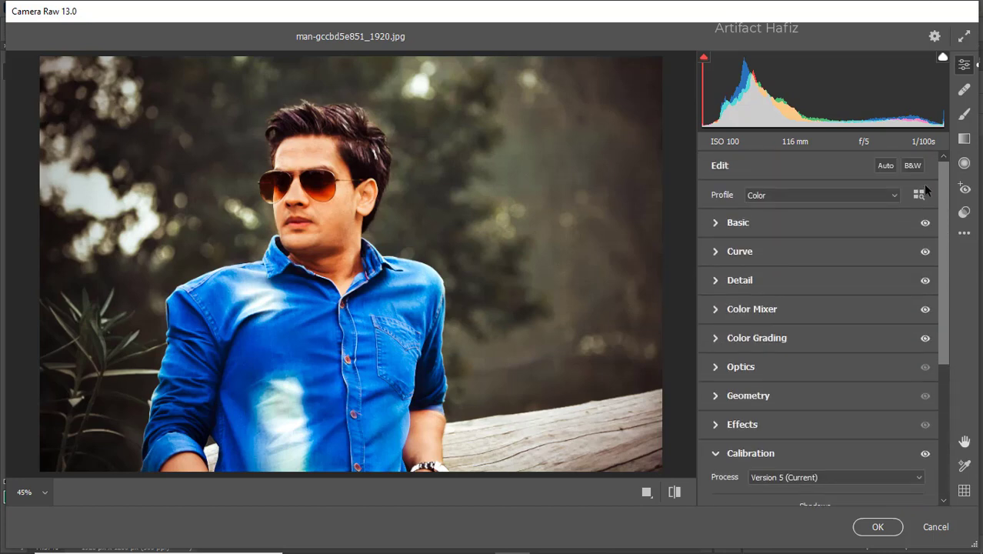
left_click(743, 221)
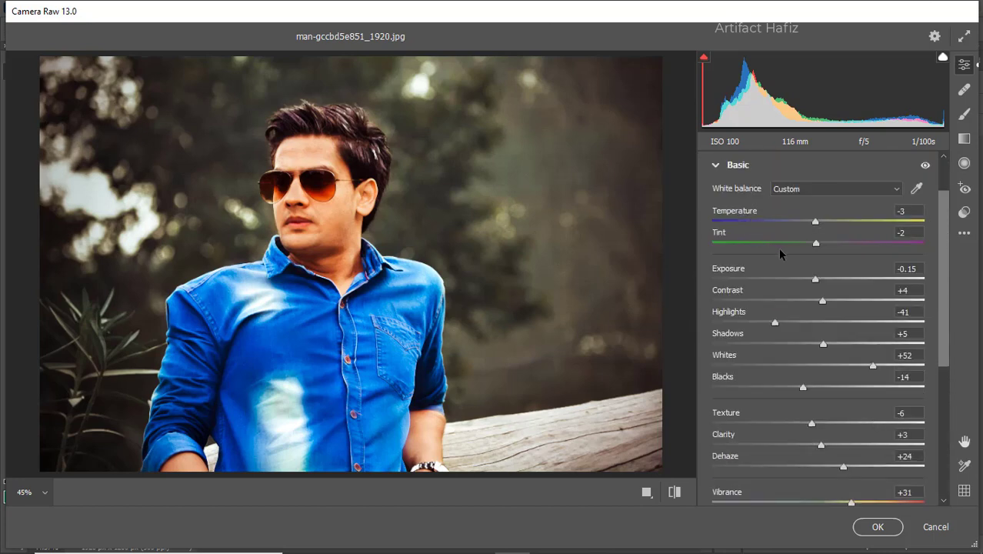
left_click(814, 281)
mouse_move(812, 279)
left_mouse_down()
mouse_move(795, 280)
mouse_move(808, 289)
left_mouse_up()
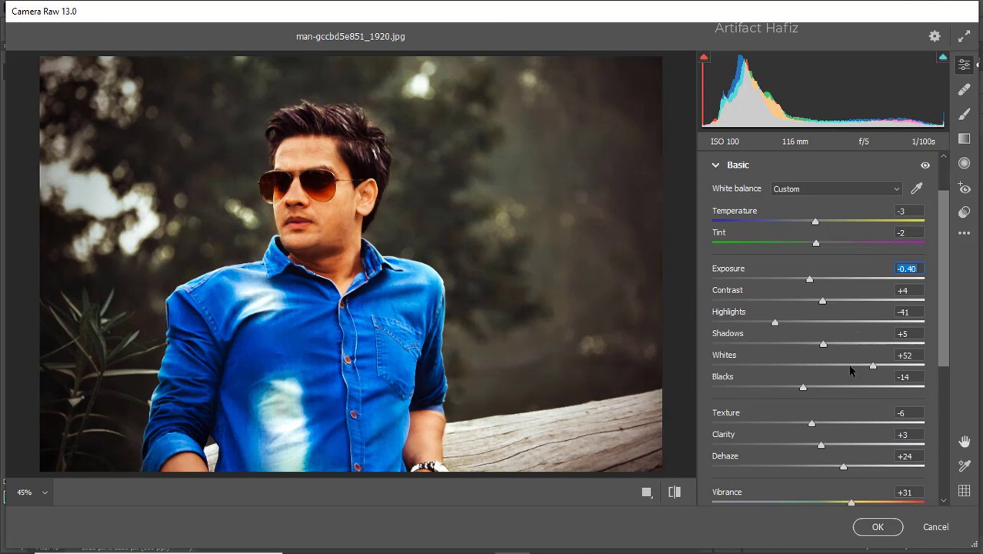
scroll(850, 369, "down", 2)
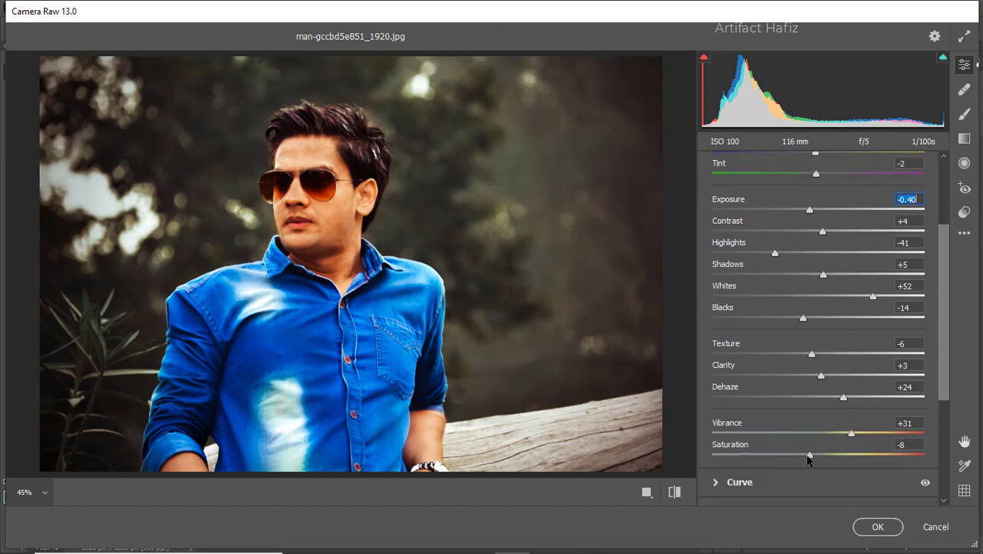
left_click_drag(809, 459, 799, 458)
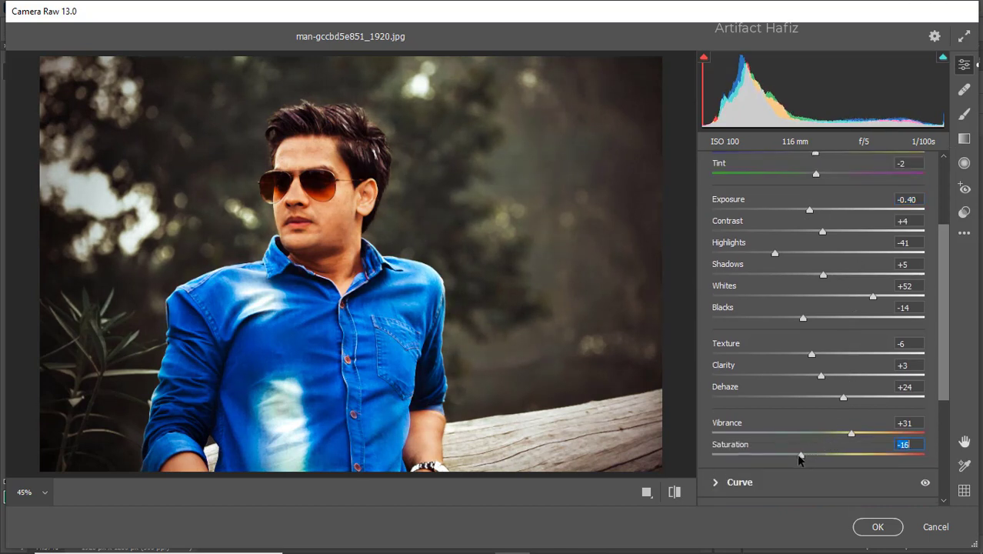
- Add a graduated filter from the photo's upper right edge with Exposure -1.25, tilting it so it fades across the man's face and chest
left_click(964, 139)
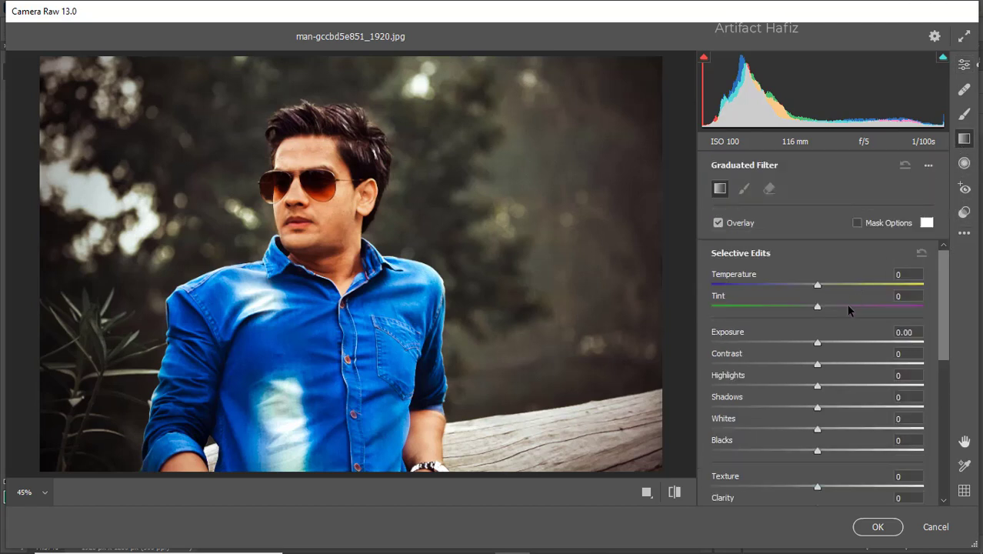
left_click_drag(655, 136, 310, 294)
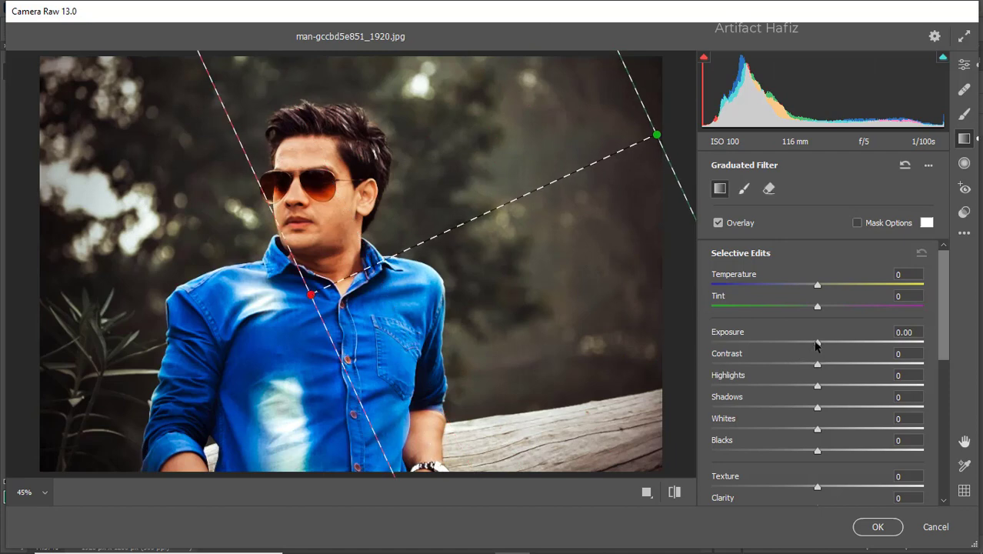
left_click_drag(817, 343, 784, 346)
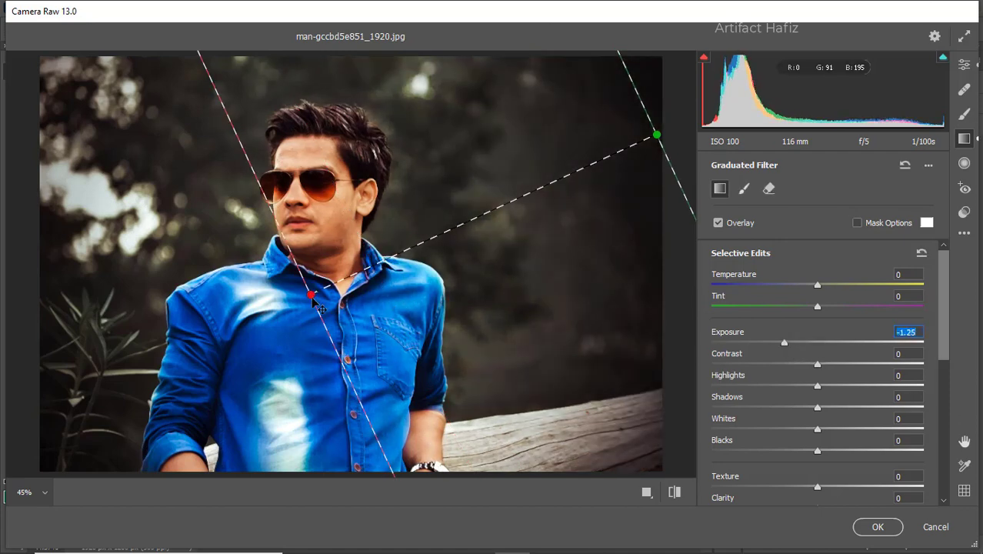
left_click_drag(311, 296, 384, 93)
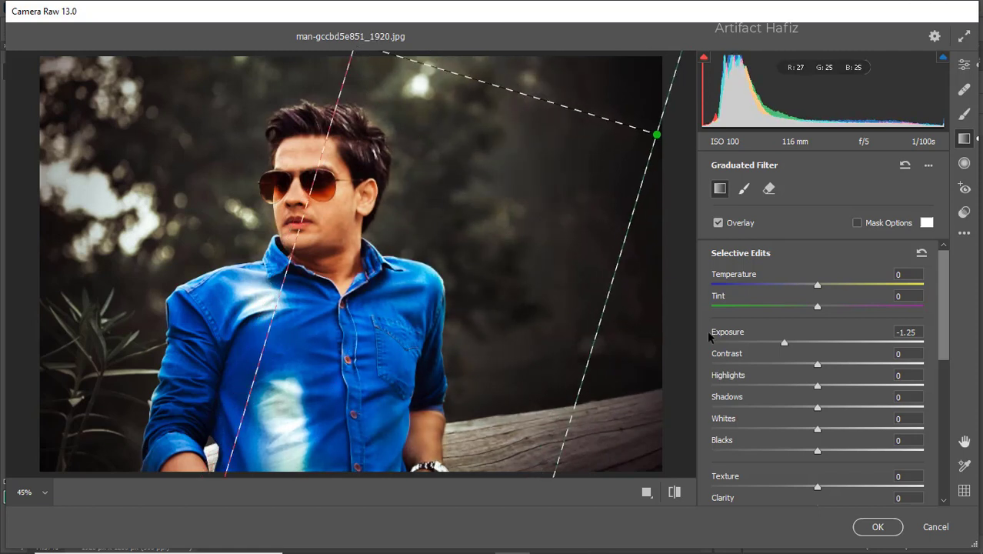
- Set the graduated filter's Temperature to -9, Tint to -2 and Blacks to +18
left_click_drag(803, 285, 807, 315)
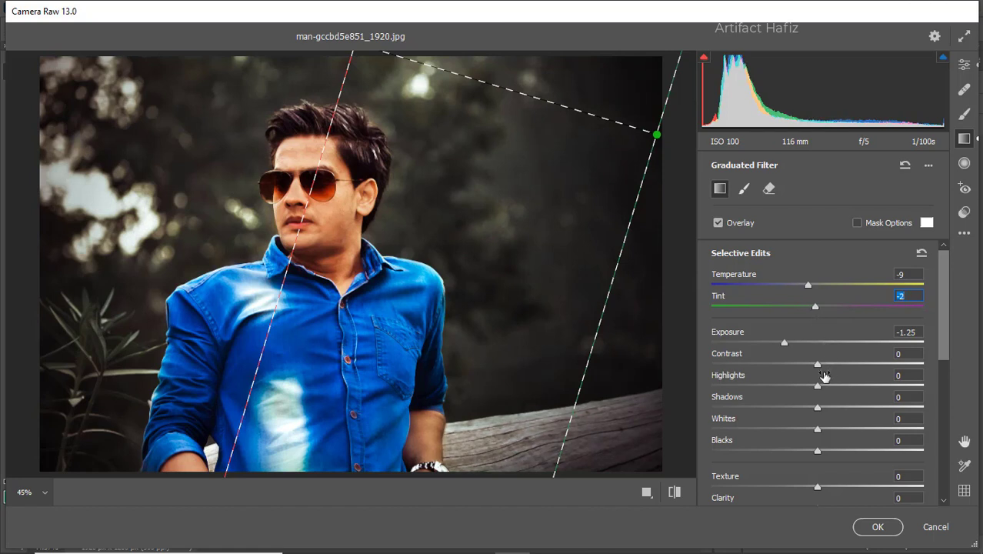
scroll(823, 376, "down", 1)
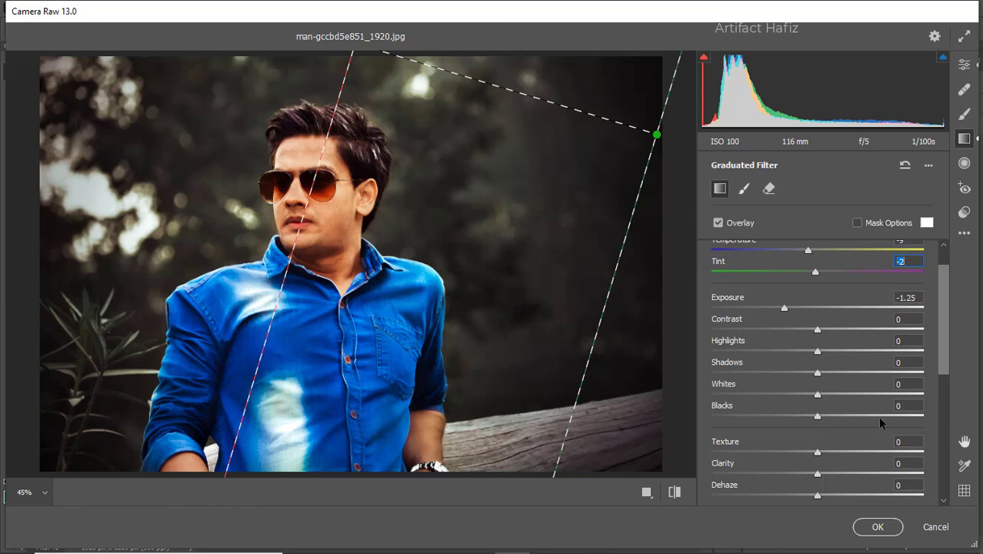
mouse_move(817, 417)
left_mouse_down()
mouse_move(854, 415)
mouse_move(808, 416)
mouse_move(836, 419)
left_mouse_up()
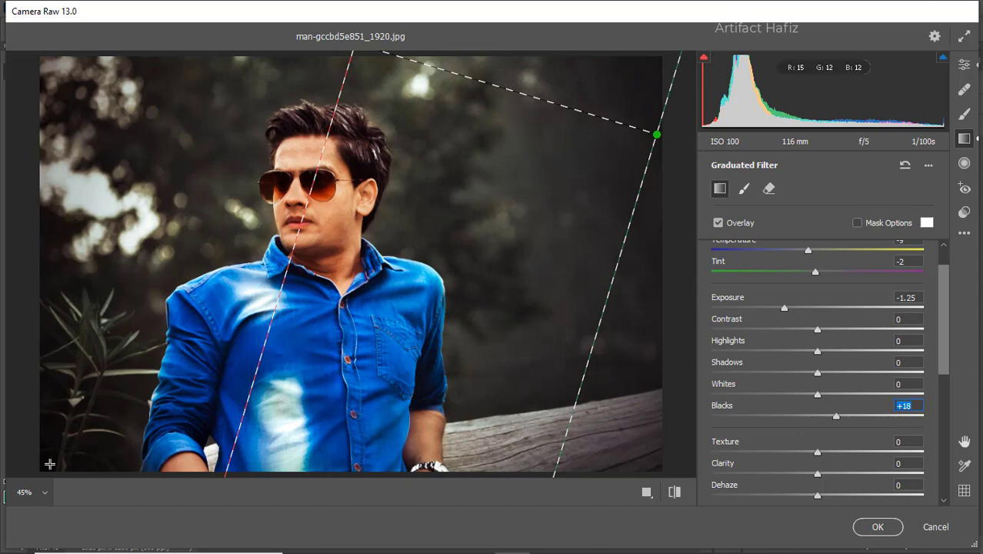
- Add a second graduated filter with the same settings from the photo's lower left corner to beside the man's hair, and return to the global edits
left_click_drag(50, 465, 170, 284)
left_click_drag(280, 240, 220, 105)
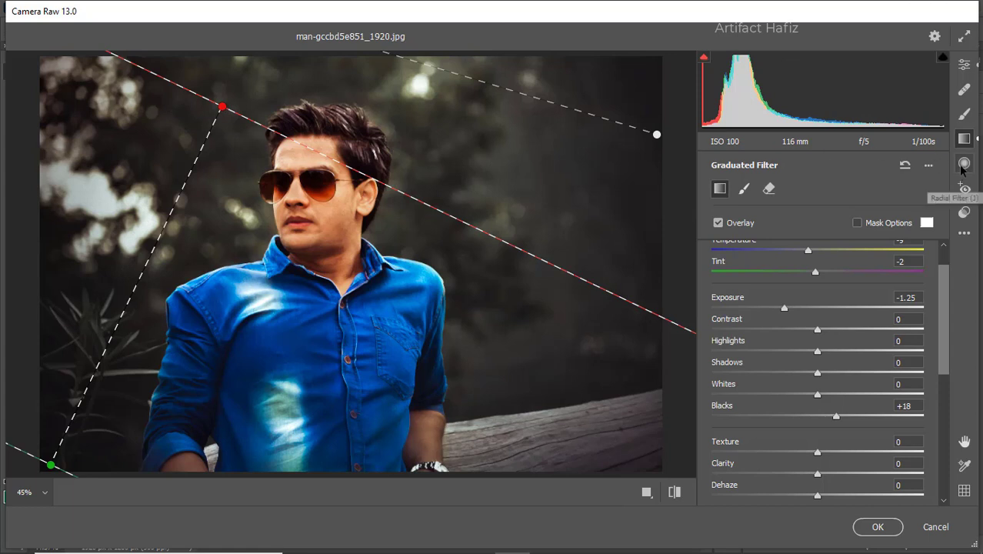
left_click(964, 66)
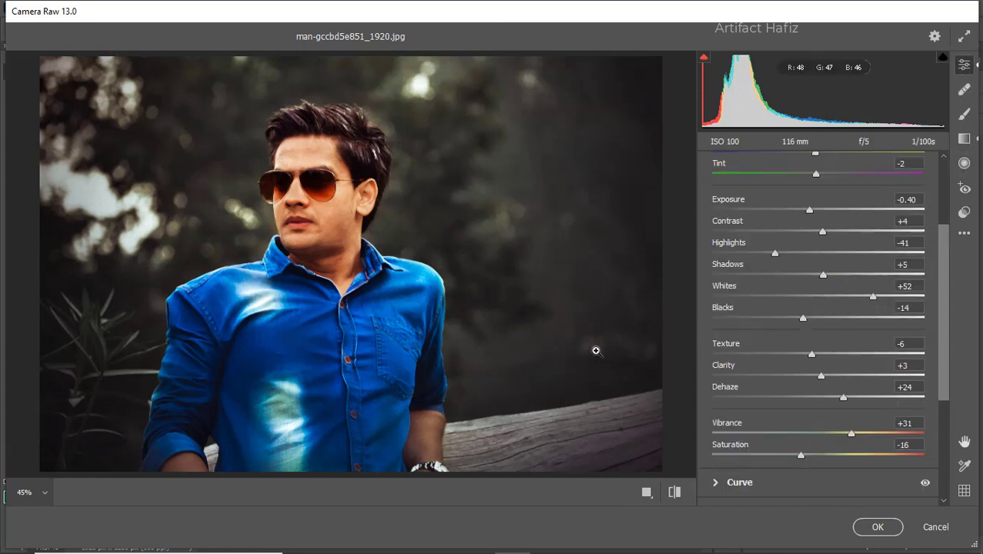
- Using a side-by-side before/after view, set Highlights to -88 and Whites to +44, and apply the Camera Raw edits
left_click(646, 491)
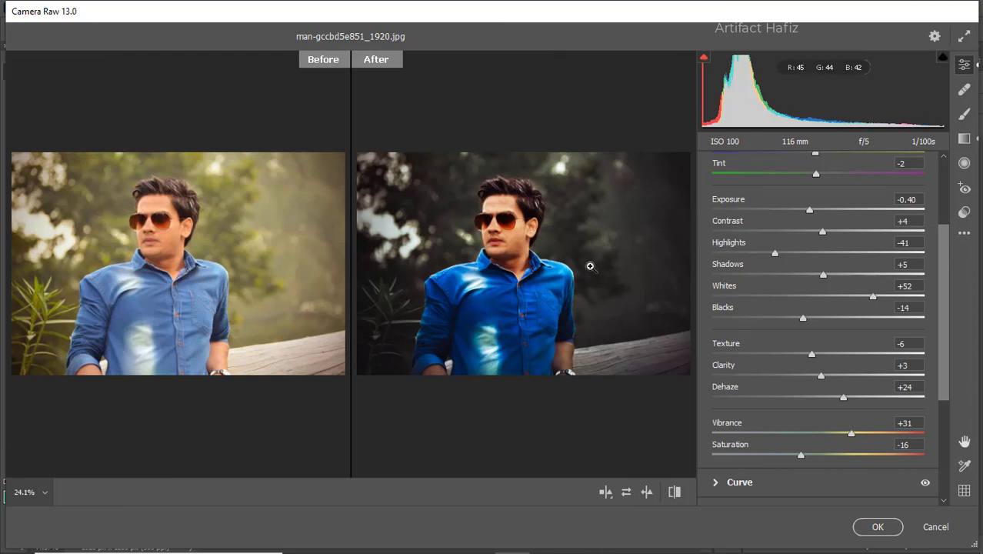
scroll(817, 286, "up", 3)
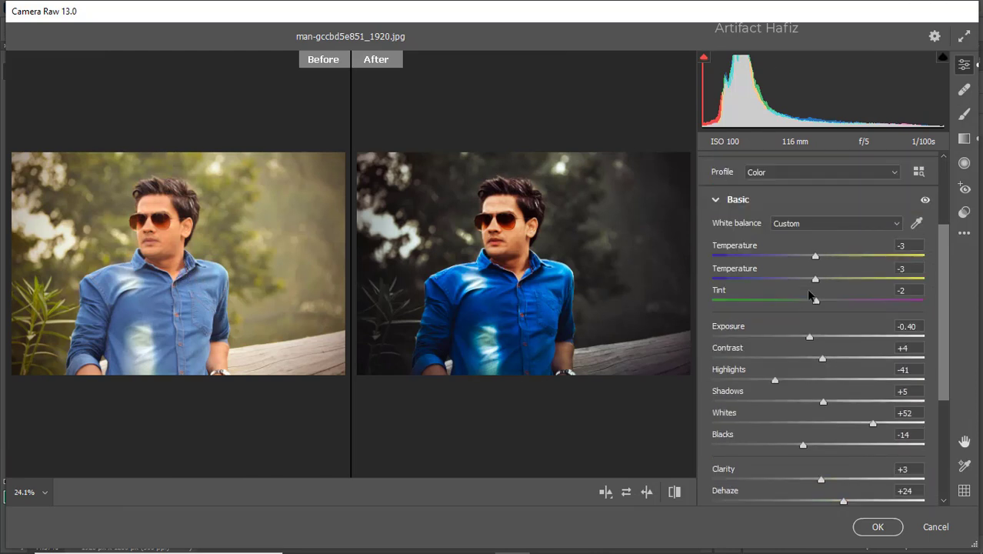
scroll(811, 295, "down", 1)
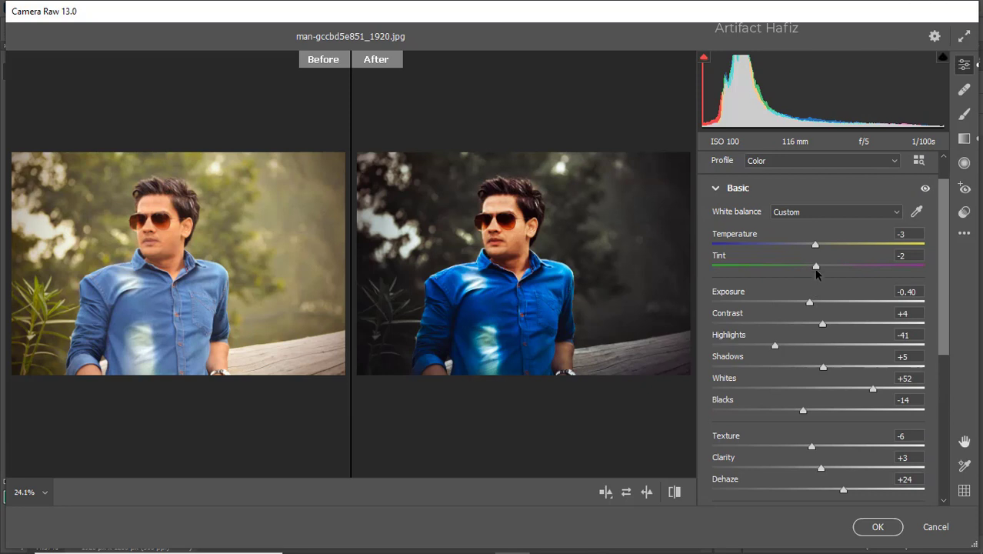
scroll(818, 269, "down", 1)
scroll(818, 266, "down", 4)
scroll(819, 267, "up", 3)
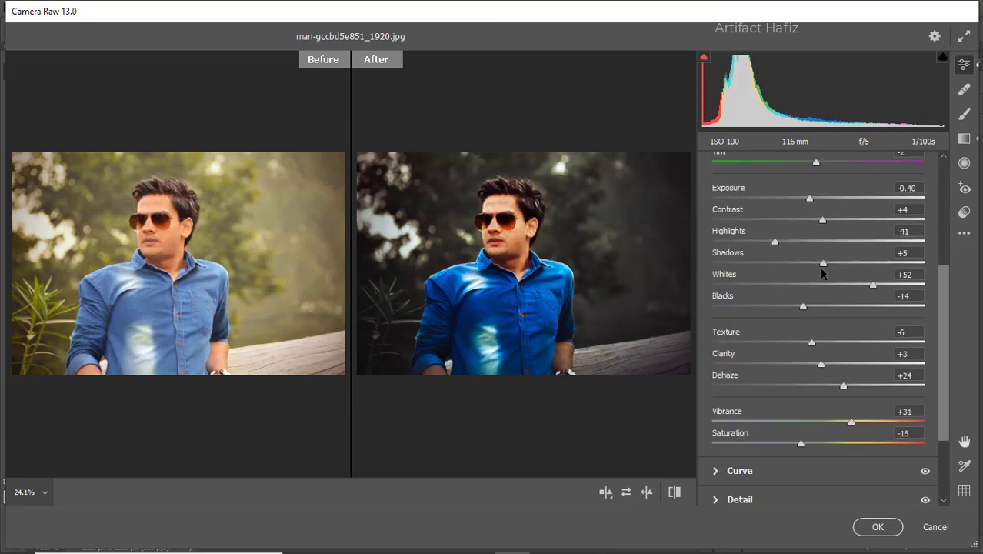
left_click(773, 274)
left_click_drag(775, 275, 731, 286)
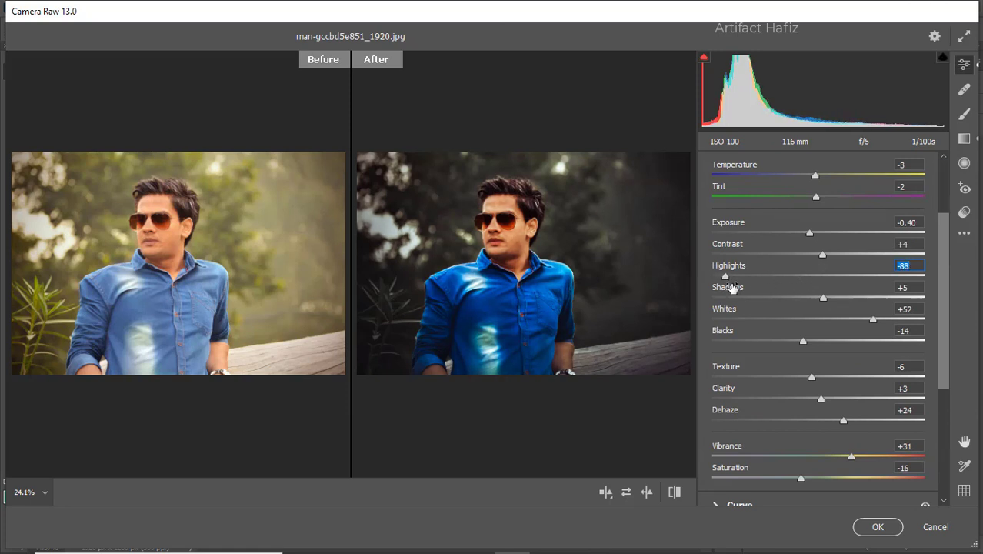
mouse_move(872, 318)
left_mouse_down()
mouse_move(840, 326)
mouse_move(862, 328)
left_mouse_up()
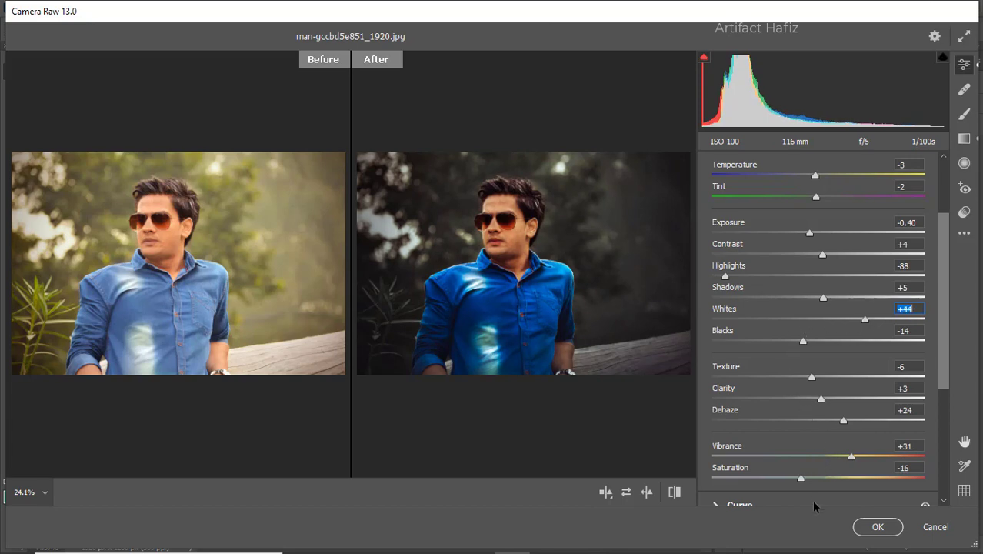
left_click(864, 526)
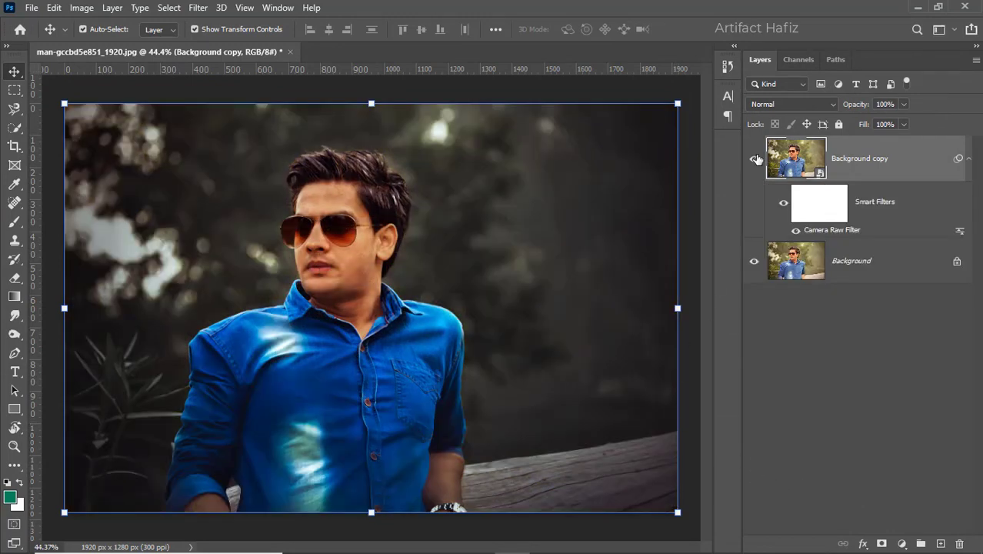
- Toggle the Background copy layer's visibility to compare the graded portrait with the original
left_click(755, 159)
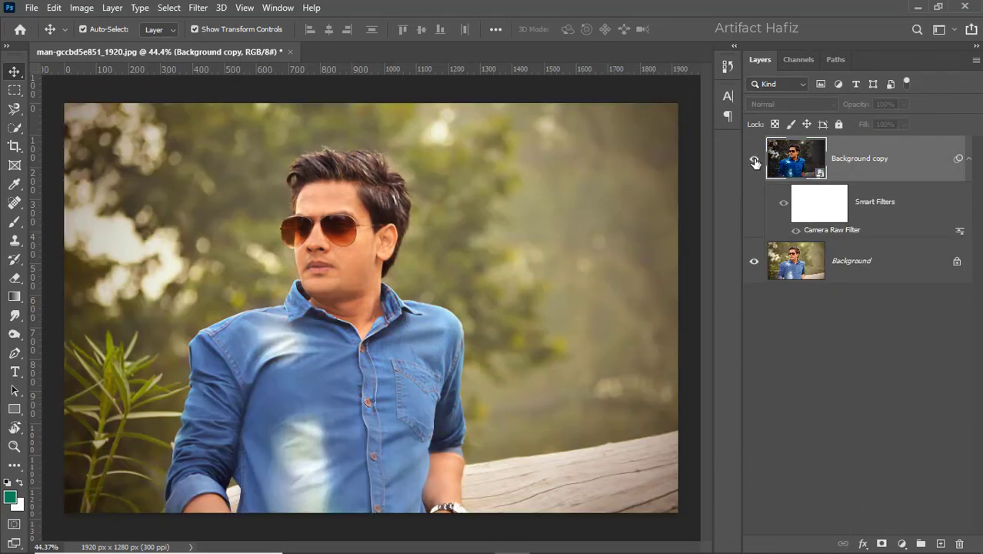
left_click(754, 160)
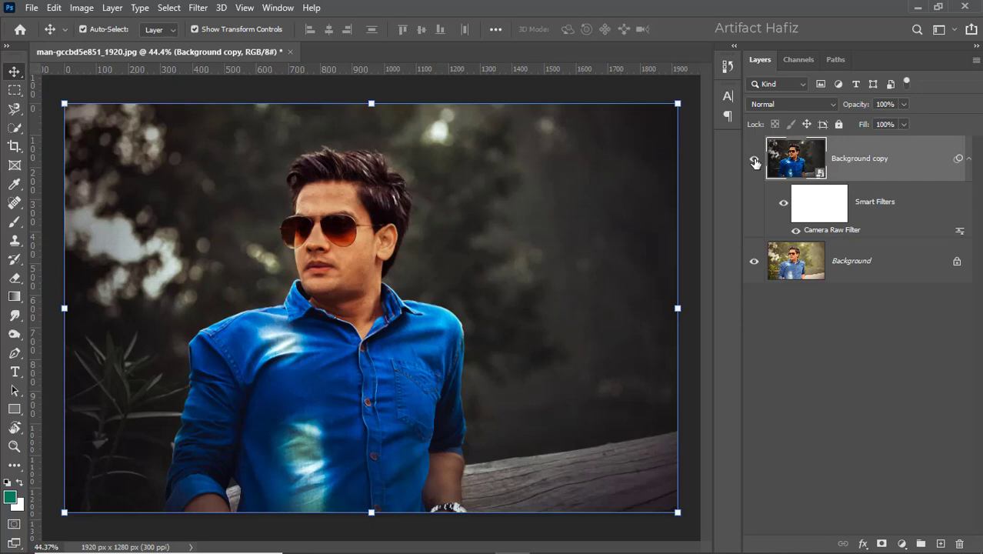
left_click(755, 161)
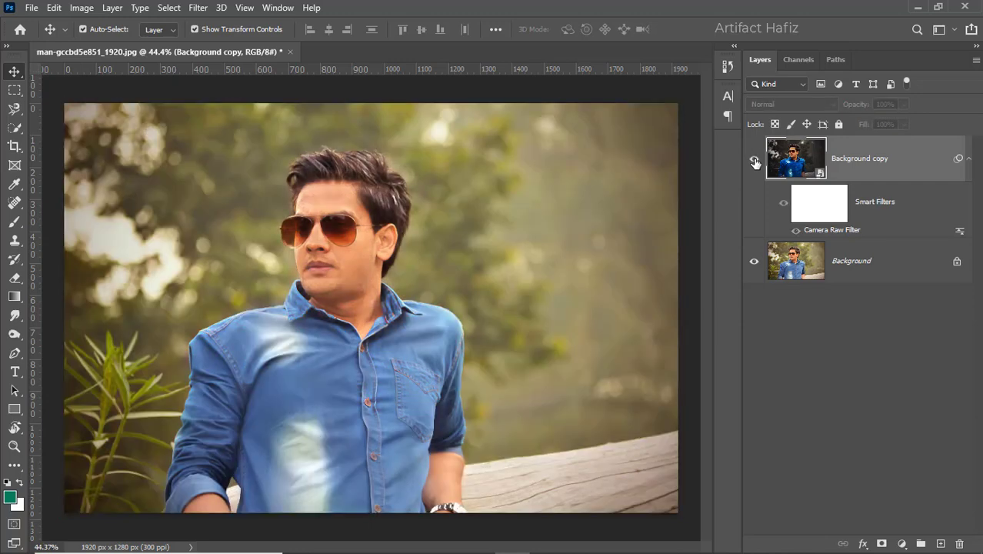
left_click(755, 163)
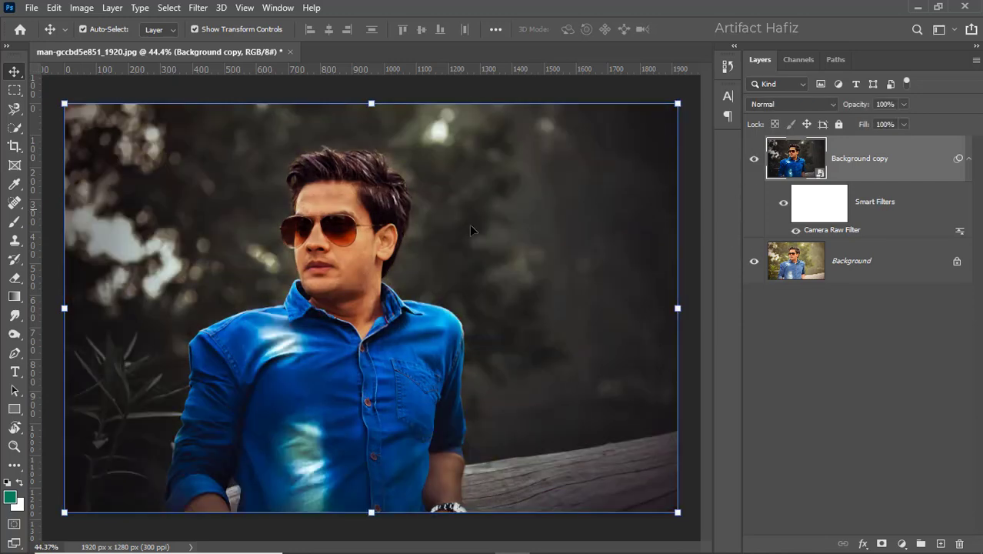